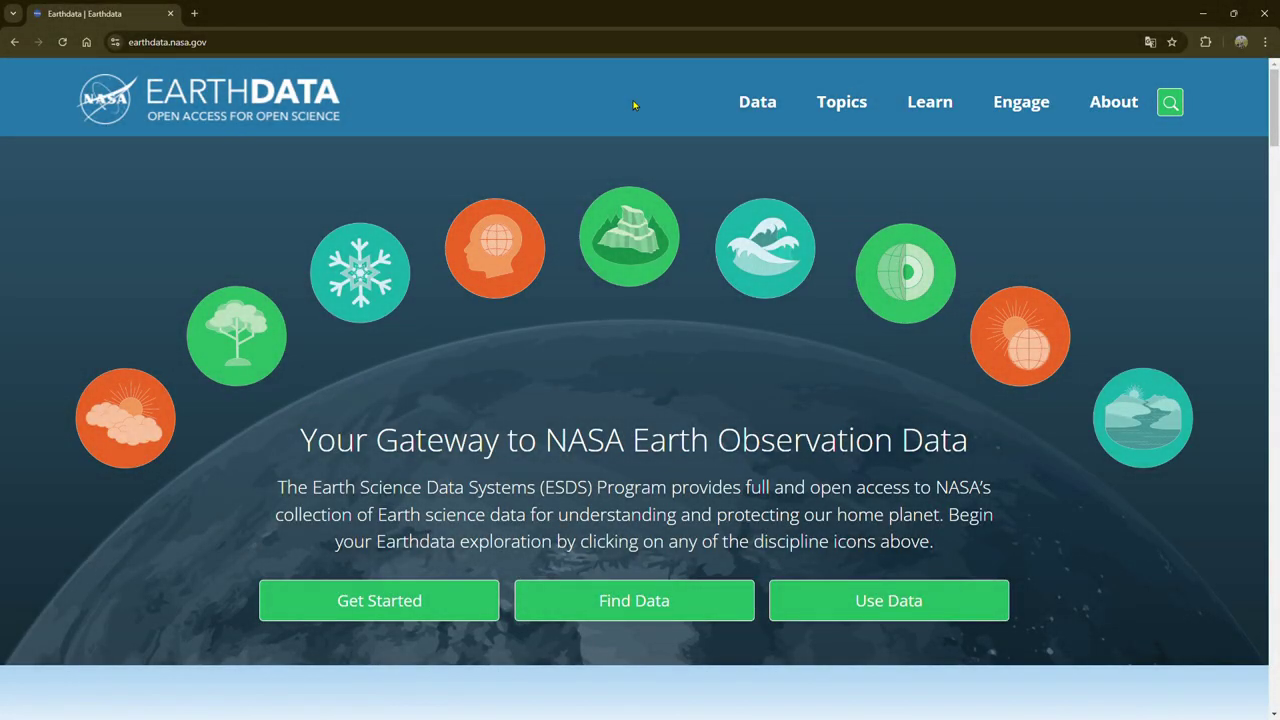
Step: Open Earthdata Search from the Data menu, listing 9,645 collections beside a map
{"action": "mouse_move", "coordinate": [207, 42]}
{"action": "left_mouse_down"}
{"action": "mouse_move", "coordinate": [184, 64]}
{"action": "mouse_move", "coordinate": [128, 50]}
{"action": "left_mouse_up"}
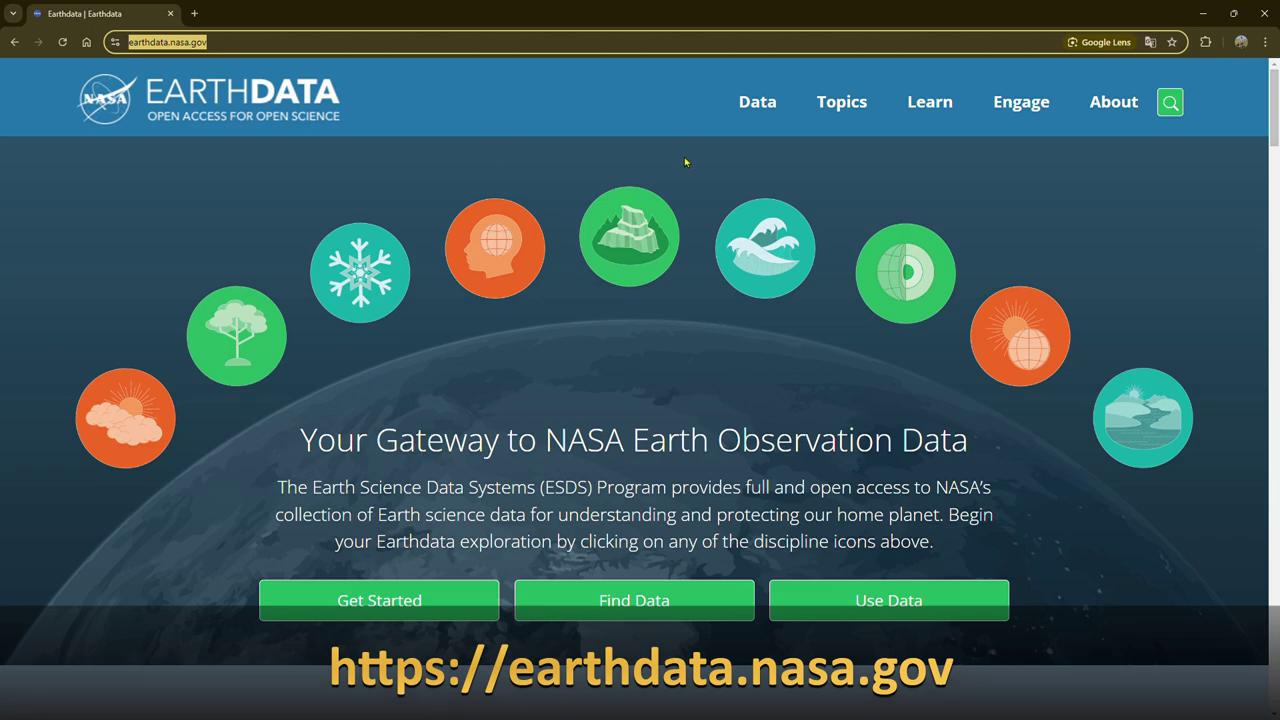
{"action": "left_click", "coordinate": [758, 104]}
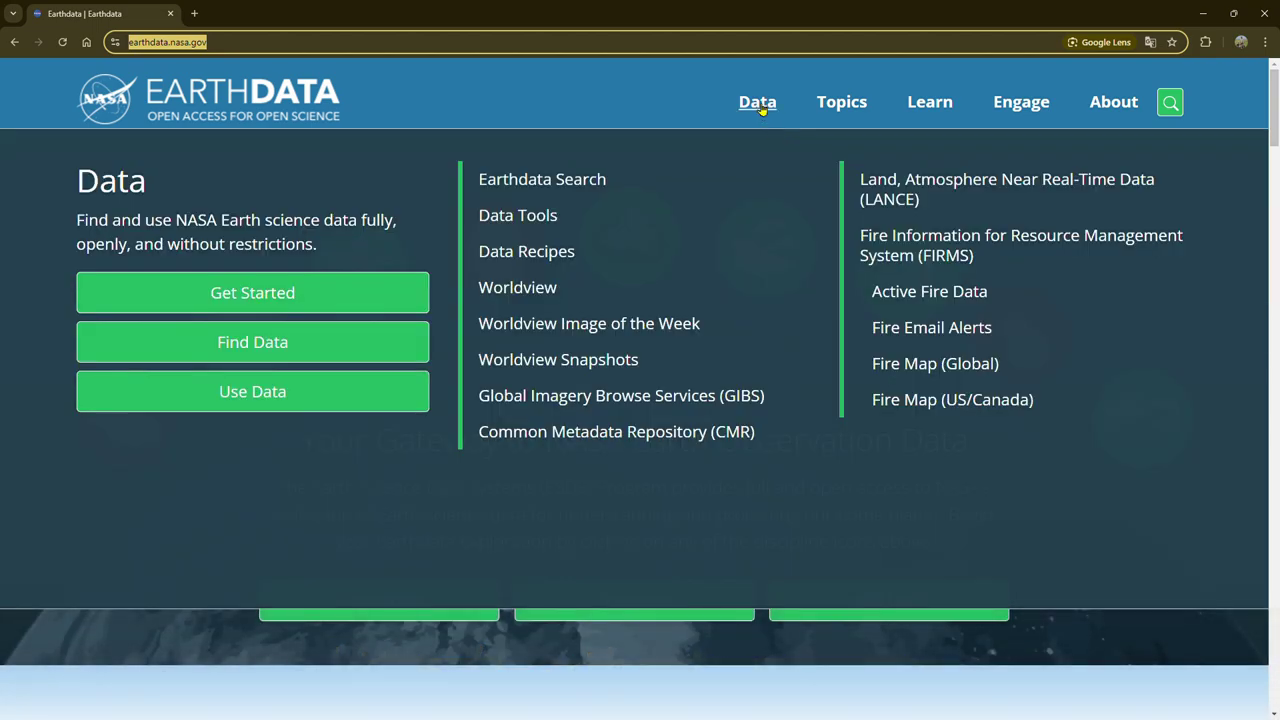
{"action": "left_click", "coordinate": [623, 184]}
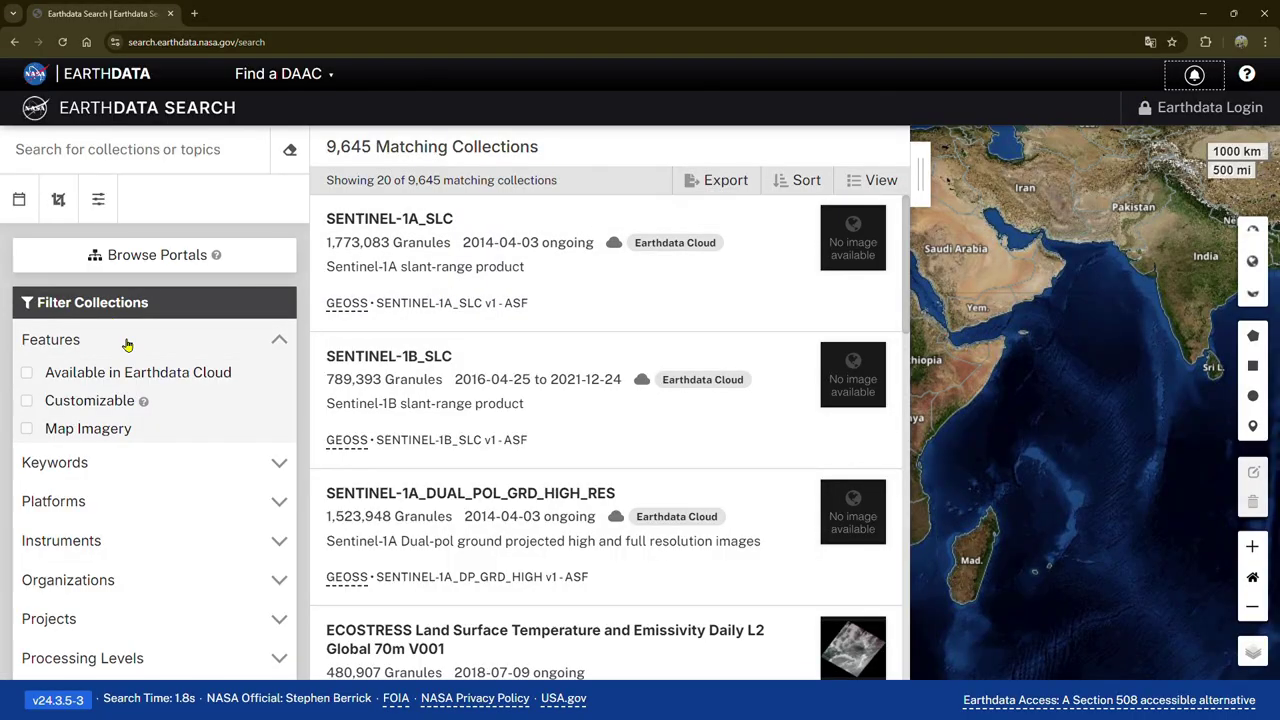
Step: Filter collections by the HGT data format, leaving 4 SRTM and NASADEM collections
{"action": "scroll", "coordinate": [125, 360], "scroll_direction": "down", "scroll_amount": 2}
{"action": "scroll", "coordinate": [125, 360], "scroll_direction": "down", "scroll_amount": 1}
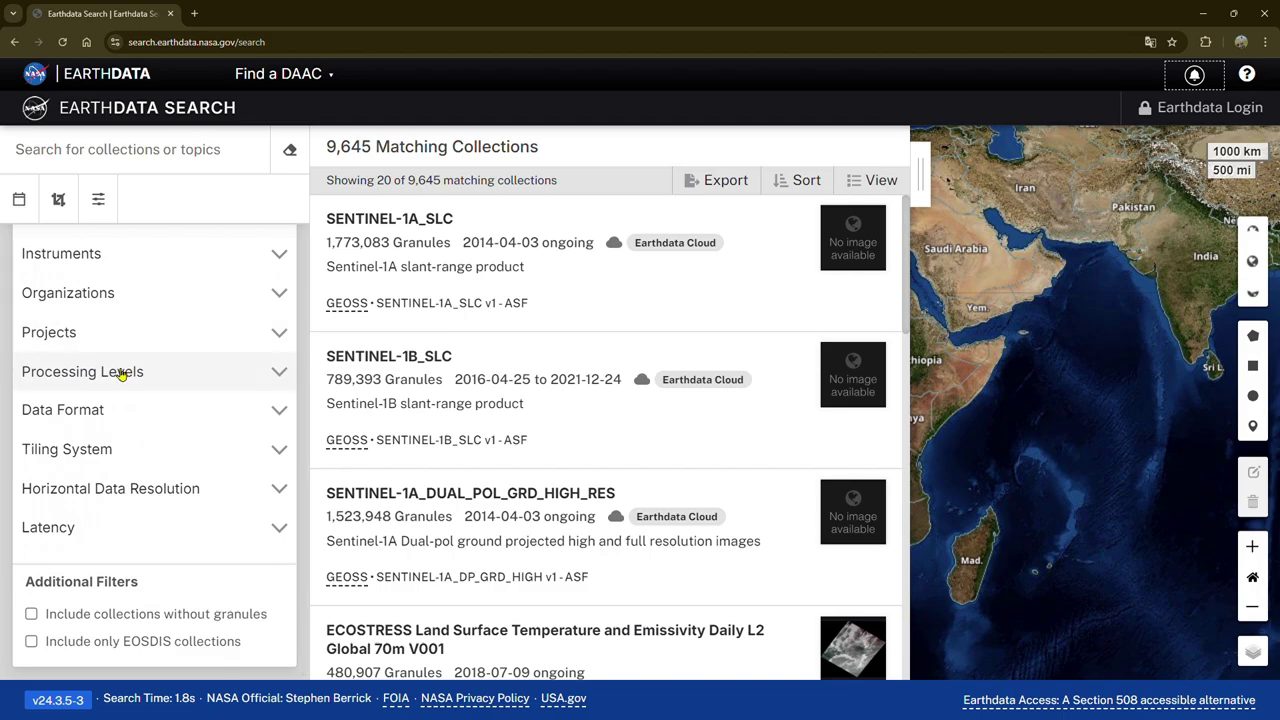
{"action": "left_click", "coordinate": [148, 415]}
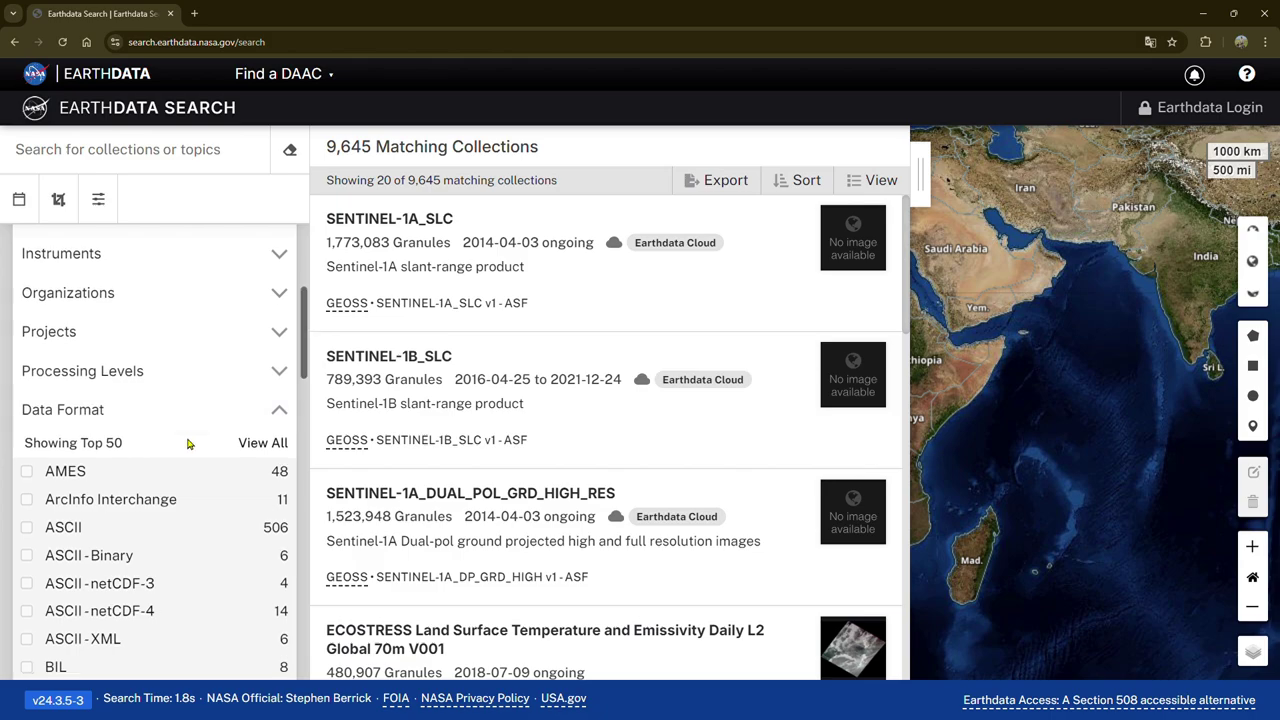
{"action": "scroll", "coordinate": [189, 443], "scroll_direction": "down", "scroll_amount": 3}
{"action": "scroll", "coordinate": [194, 446], "scroll_direction": "down", "scroll_amount": 1}
{"action": "scroll", "coordinate": [194, 446], "scroll_direction": "down", "scroll_amount": 2}
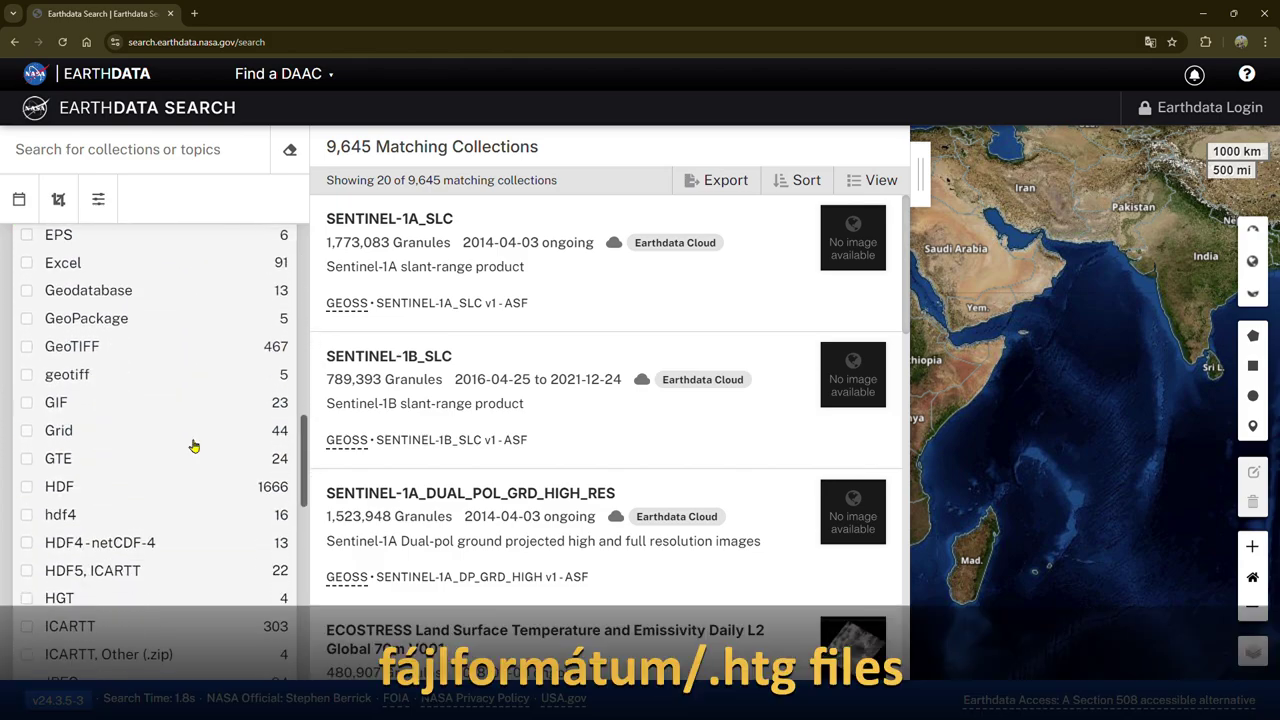
{"action": "scroll", "coordinate": [194, 446], "scroll_direction": "down", "scroll_amount": 1}
{"action": "scroll", "coordinate": [194, 446], "scroll_direction": "down", "scroll_amount": 1}
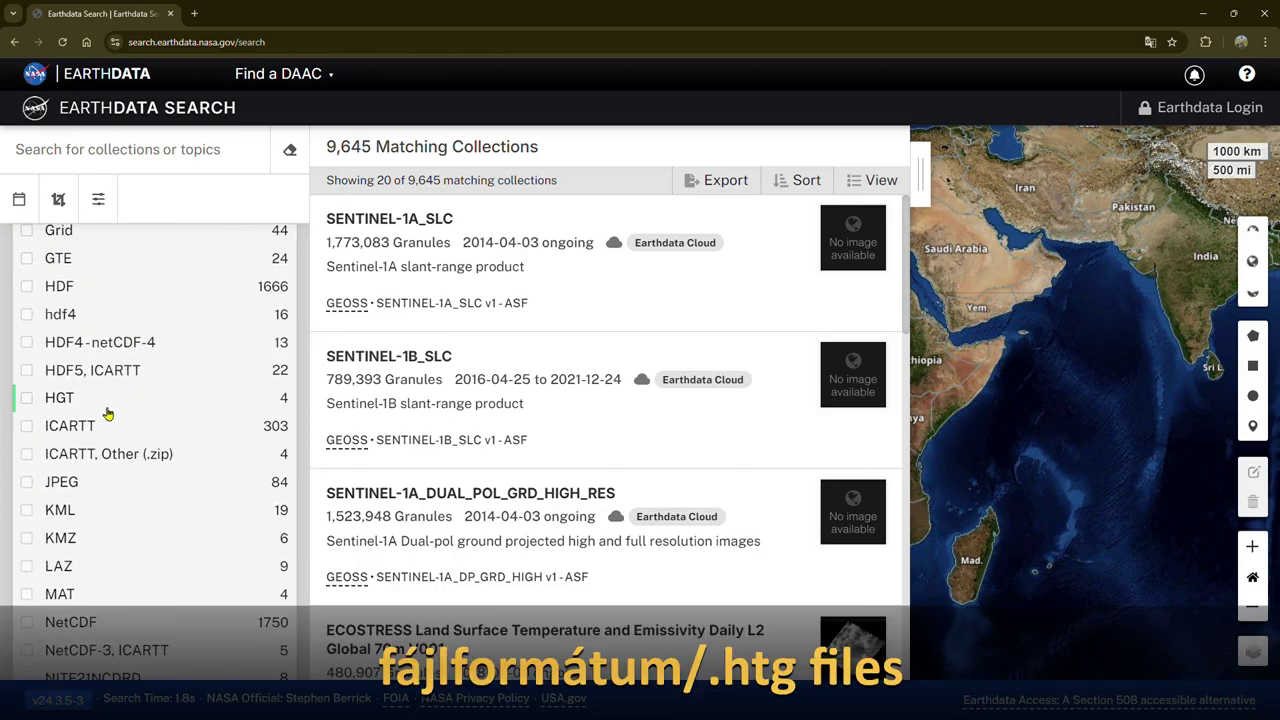
{"action": "left_click", "coordinate": [27, 398]}
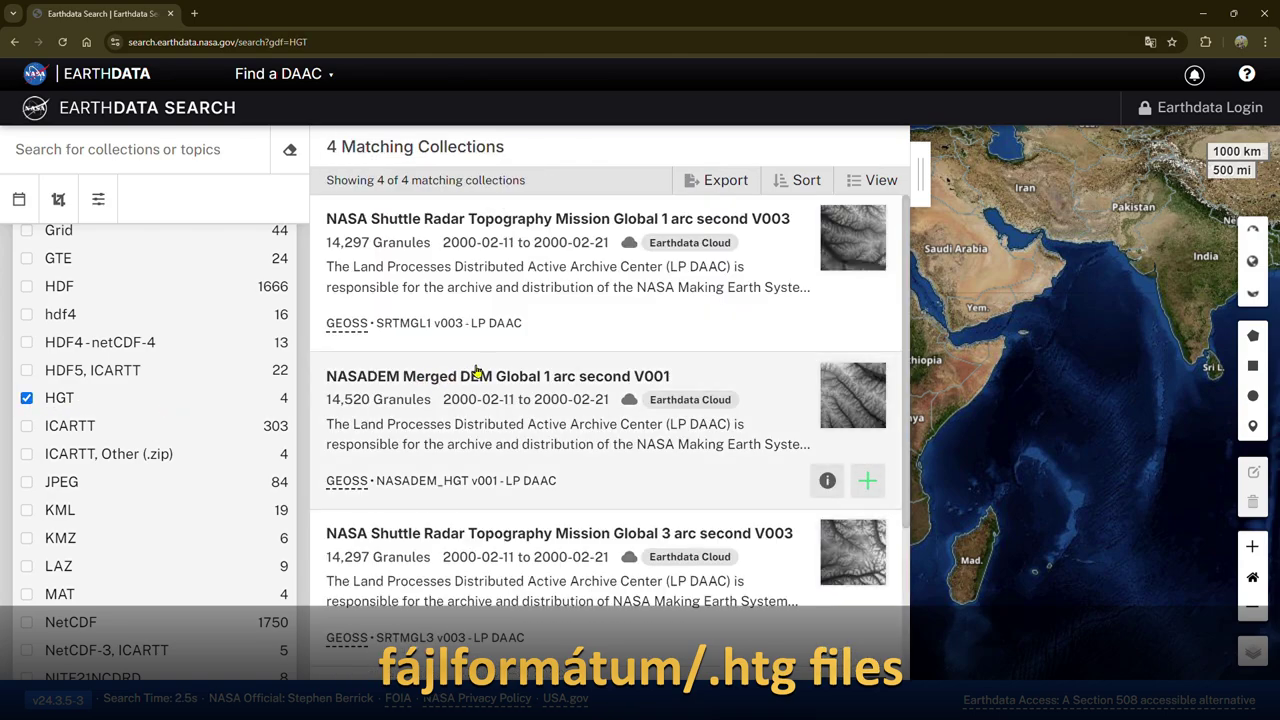
{"action": "scroll", "coordinate": [490, 380], "scroll_direction": "down", "scroll_amount": 2}
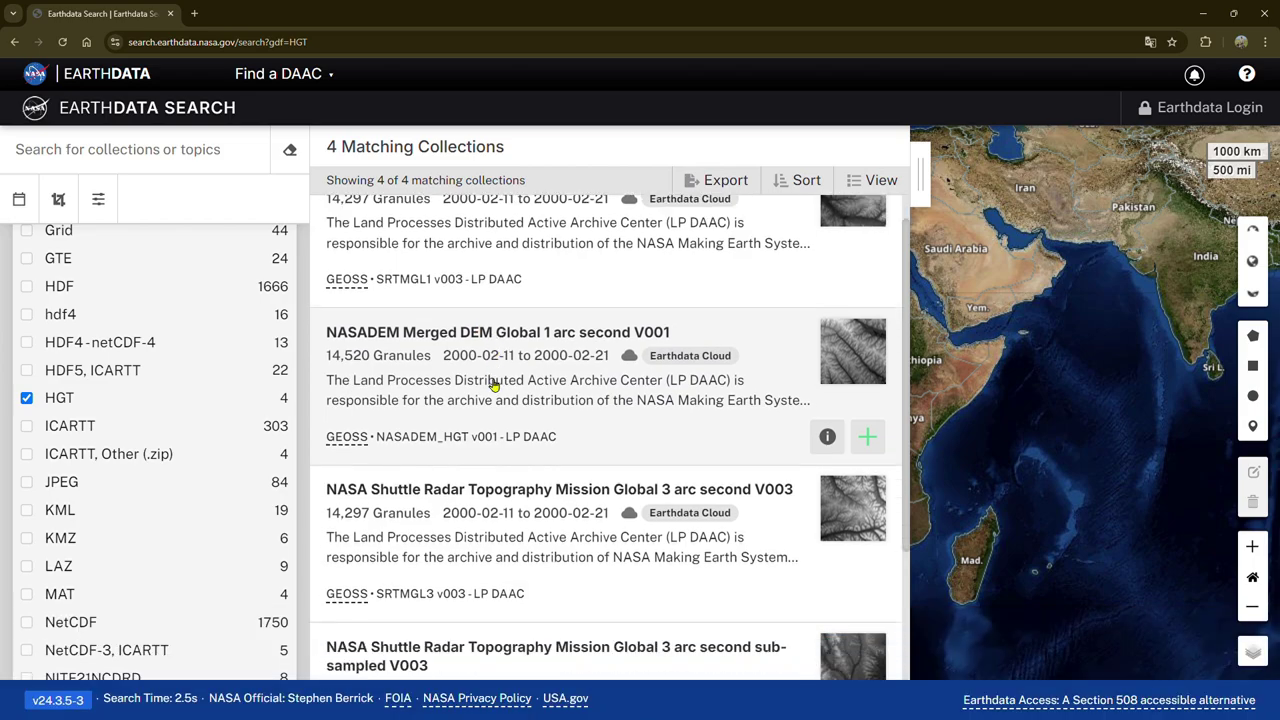
{"action": "mouse_move", "coordinate": [560, 570]}
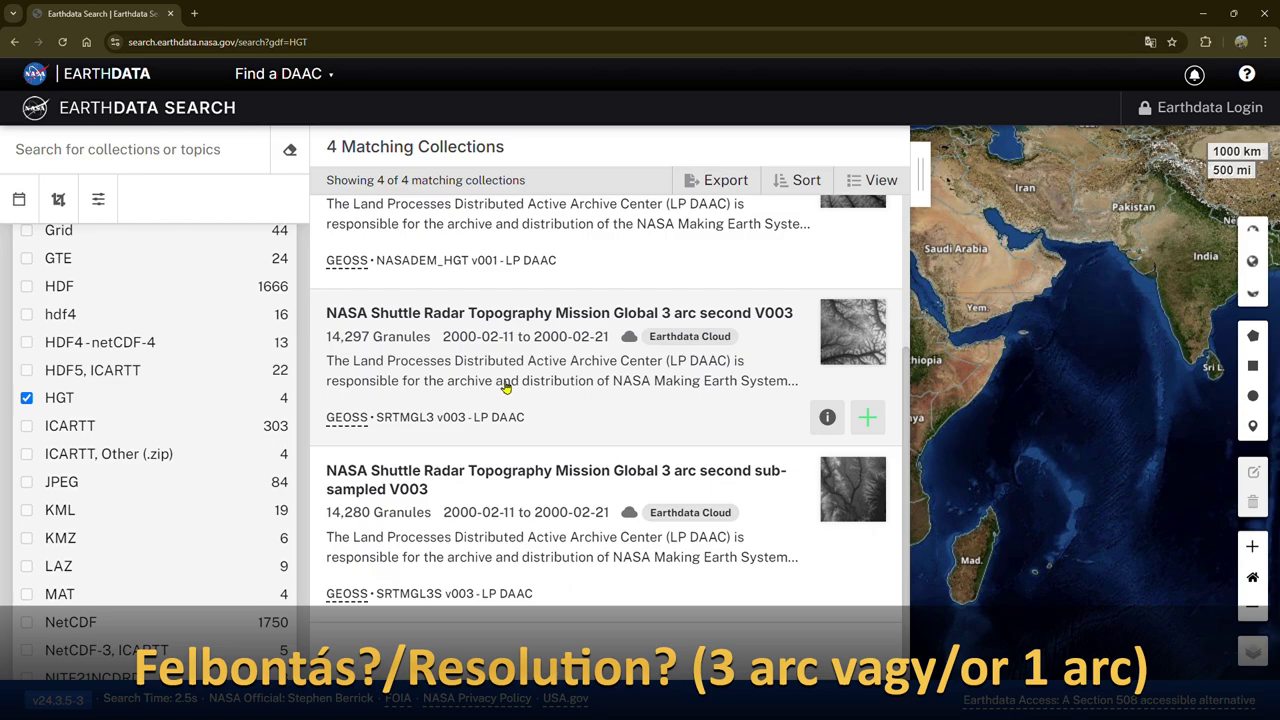
Step: Open the SRTMGL3 V003 granules, move the map to Lake Balaton, and pick the rectangle tool
{"action": "left_click", "coordinate": [541, 343]}
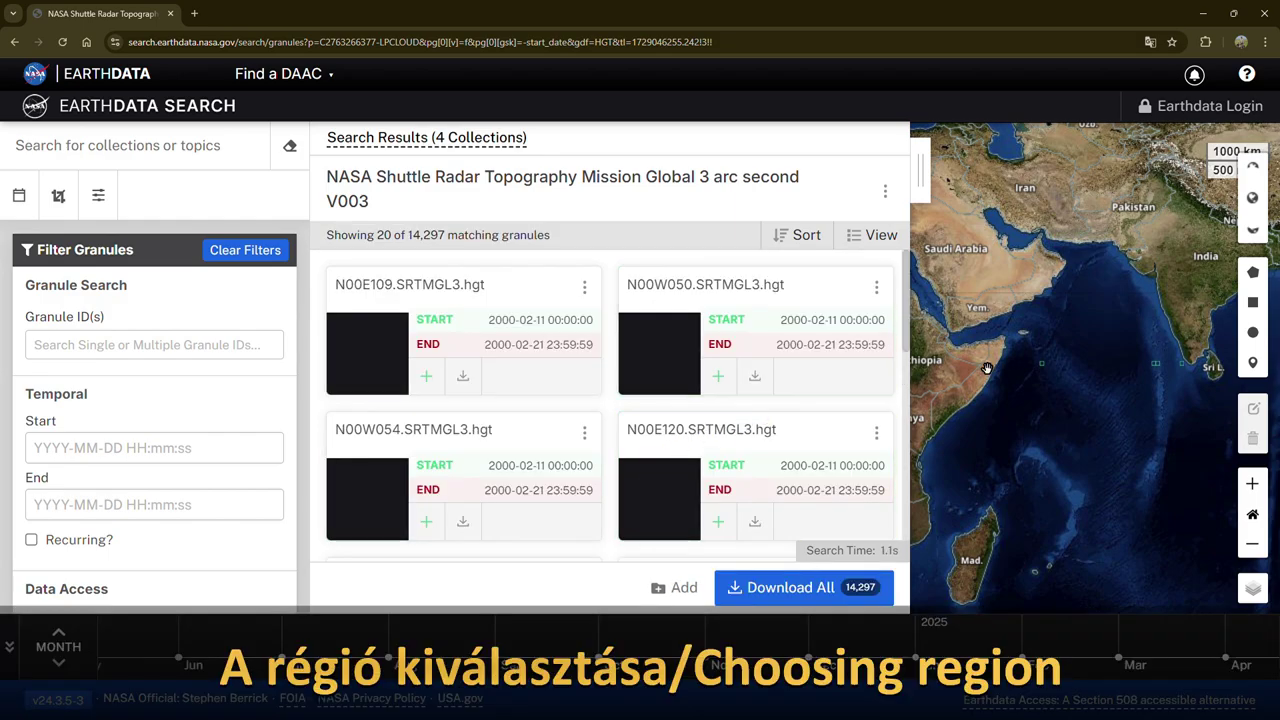
{"action": "mouse_move", "coordinate": [1111, 245]}
{"action": "left_mouse_down"}
{"action": "mouse_move", "coordinate": [1109, 295]}
{"action": "mouse_move", "coordinate": [1165, 481]}
{"action": "mouse_move", "coordinate": [1195, 451]}
{"action": "left_mouse_up"}
{"action": "left_click_drag", "start_coordinate": [1005, 401], "coordinate": [1121, 394]}
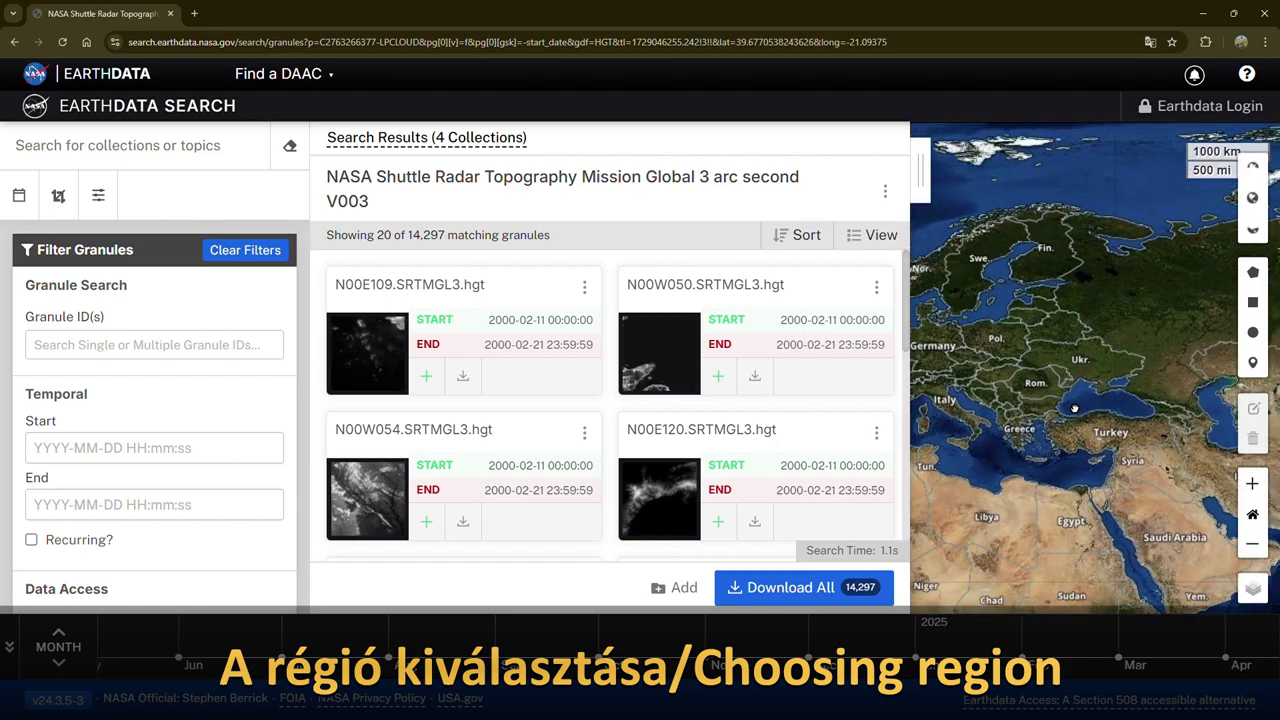
{"action": "scroll", "coordinate": [1058, 369], "scroll_direction": "up", "scroll_amount": 3}
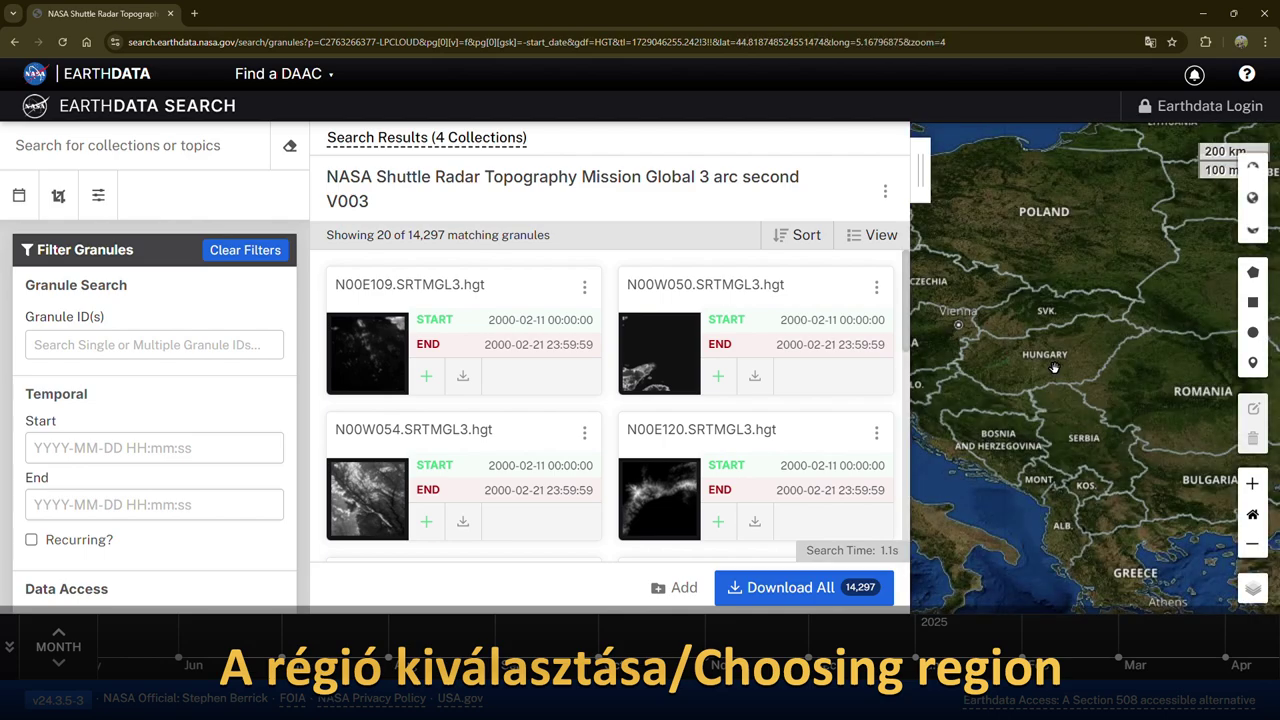
{"action": "scroll", "coordinate": [1045, 362], "scroll_direction": "up", "scroll_amount": 1}
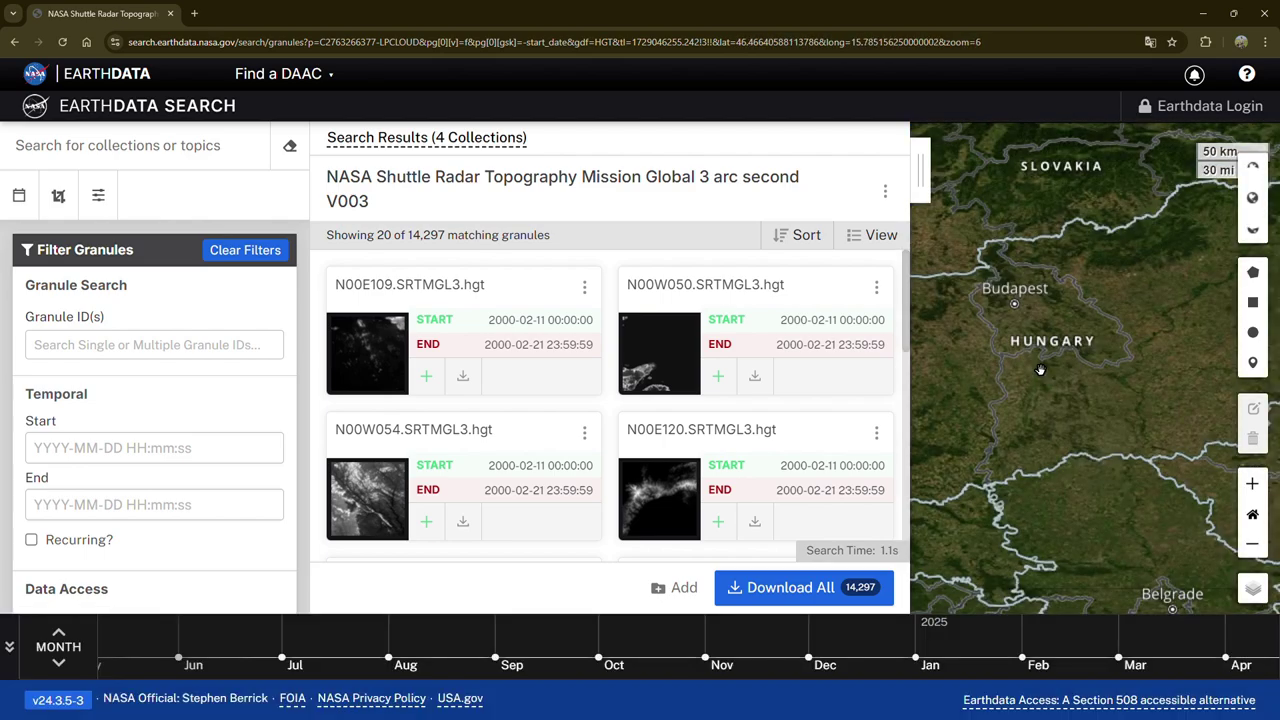
{"action": "left_click_drag", "start_coordinate": [1022, 356], "coordinate": [1197, 355]}
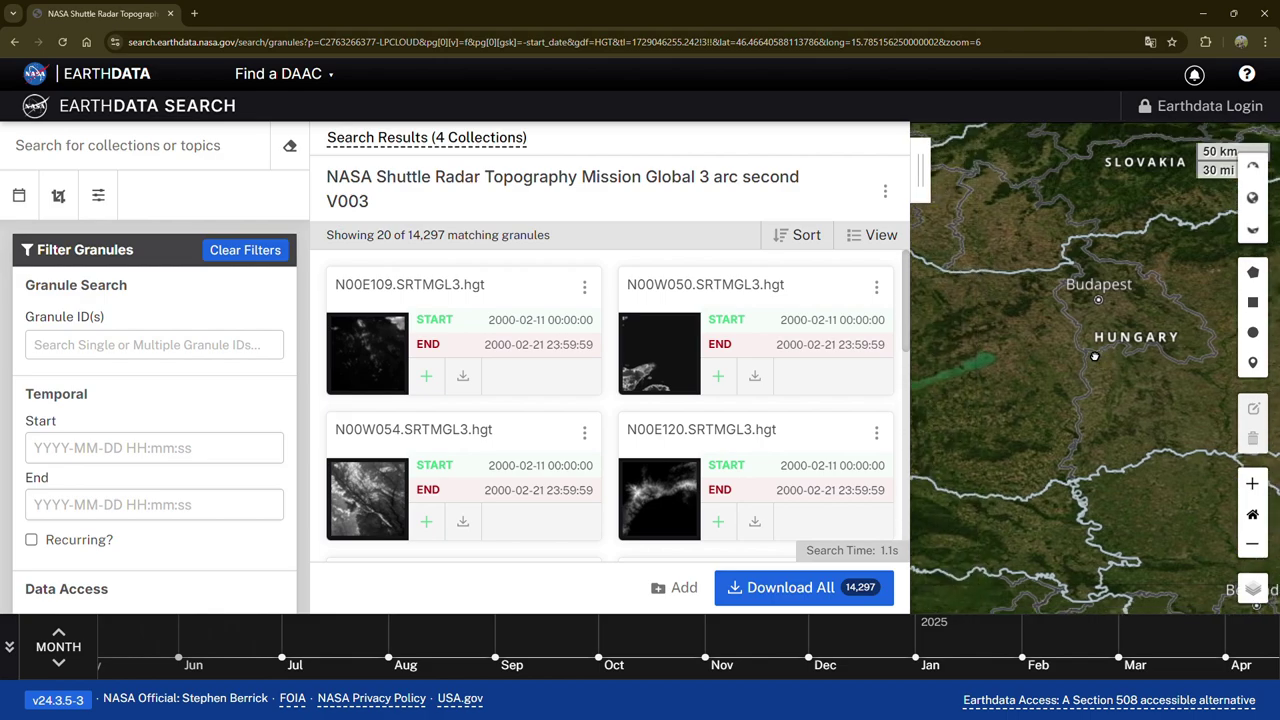
{"action": "left_click", "coordinate": [1254, 304]}
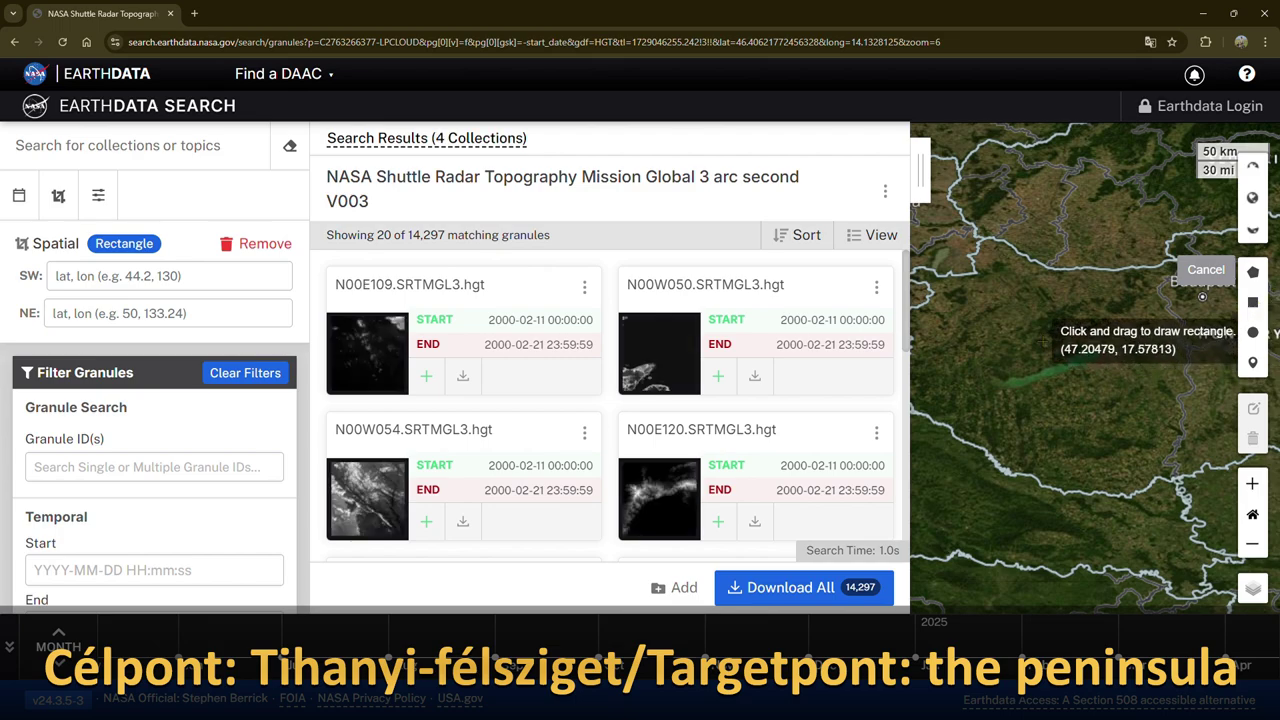
Step: Draw a search rectangle around Lake Balaton and download N46E017.SRTMGL3.hgt.zip
{"action": "left_click_drag", "start_coordinate": [1037, 336], "coordinate": [1117, 401]}
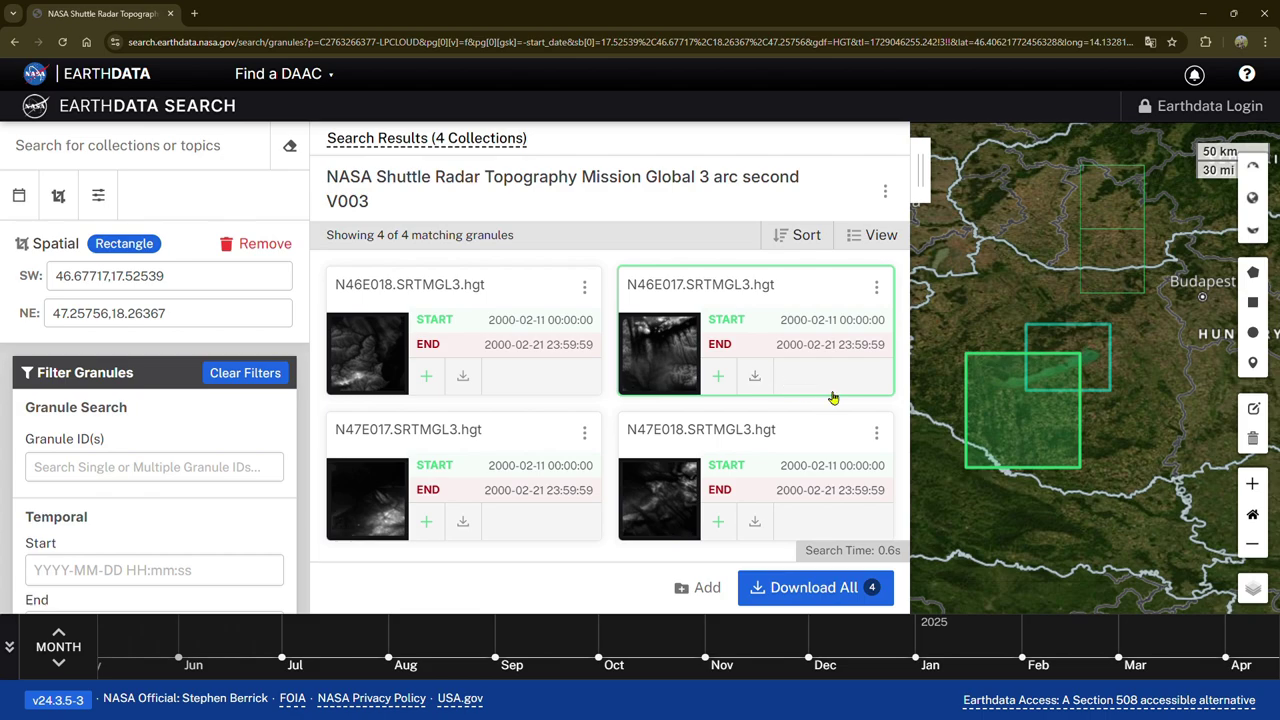
{"action": "left_click", "coordinate": [757, 381]}
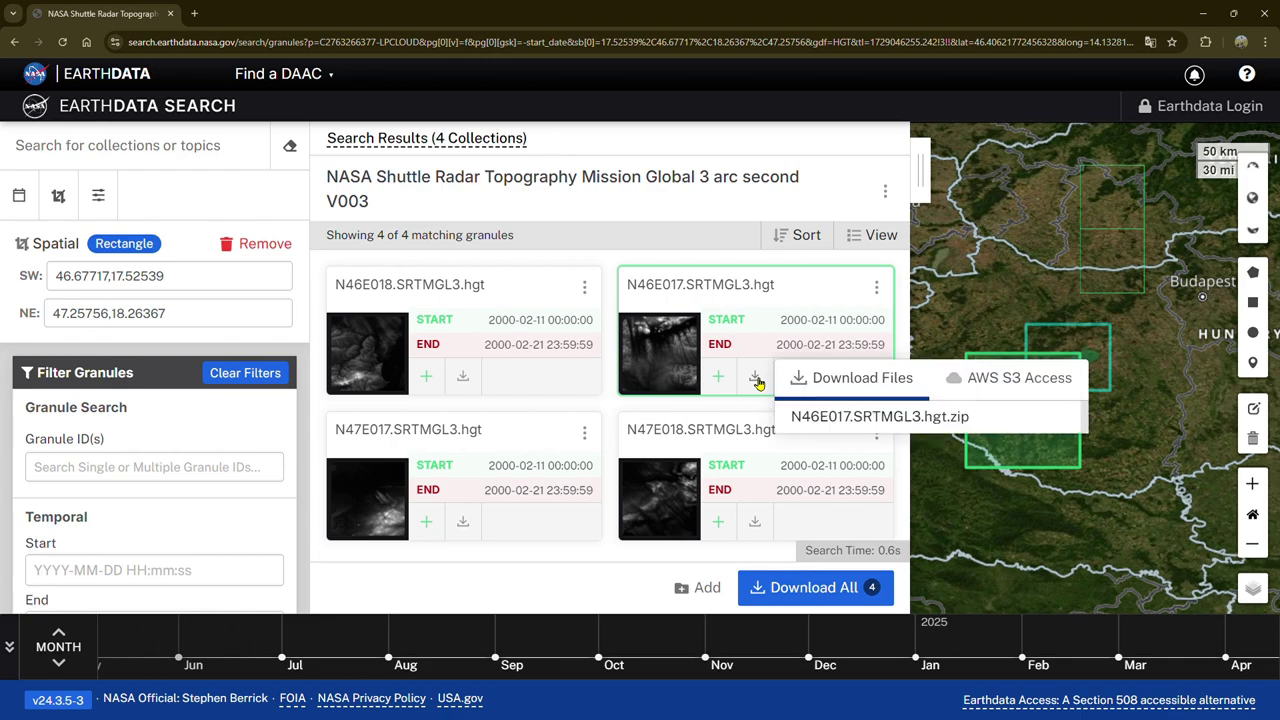
{"action": "left_click", "coordinate": [843, 424]}
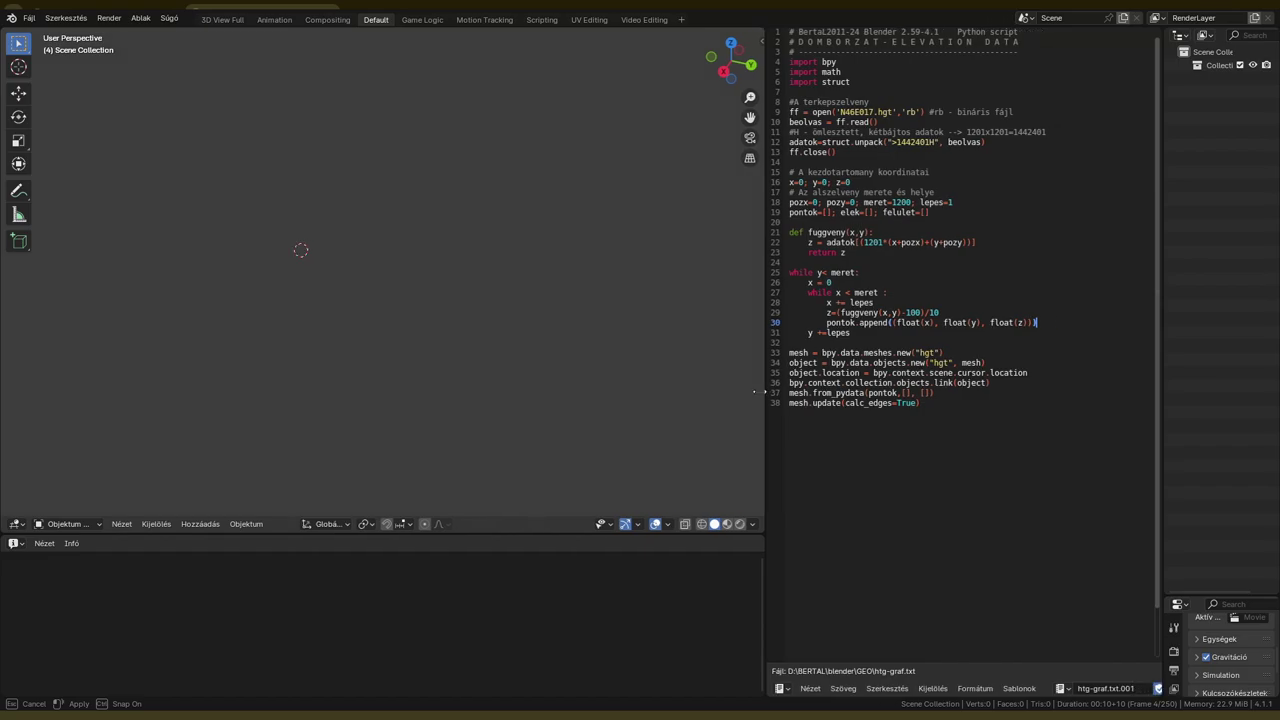
Step: Widen the Text Editor and enlarge its font to read the htg-graf.txt script
{"action": "left_click_drag", "start_coordinate": [763, 391], "coordinate": [628, 397]}
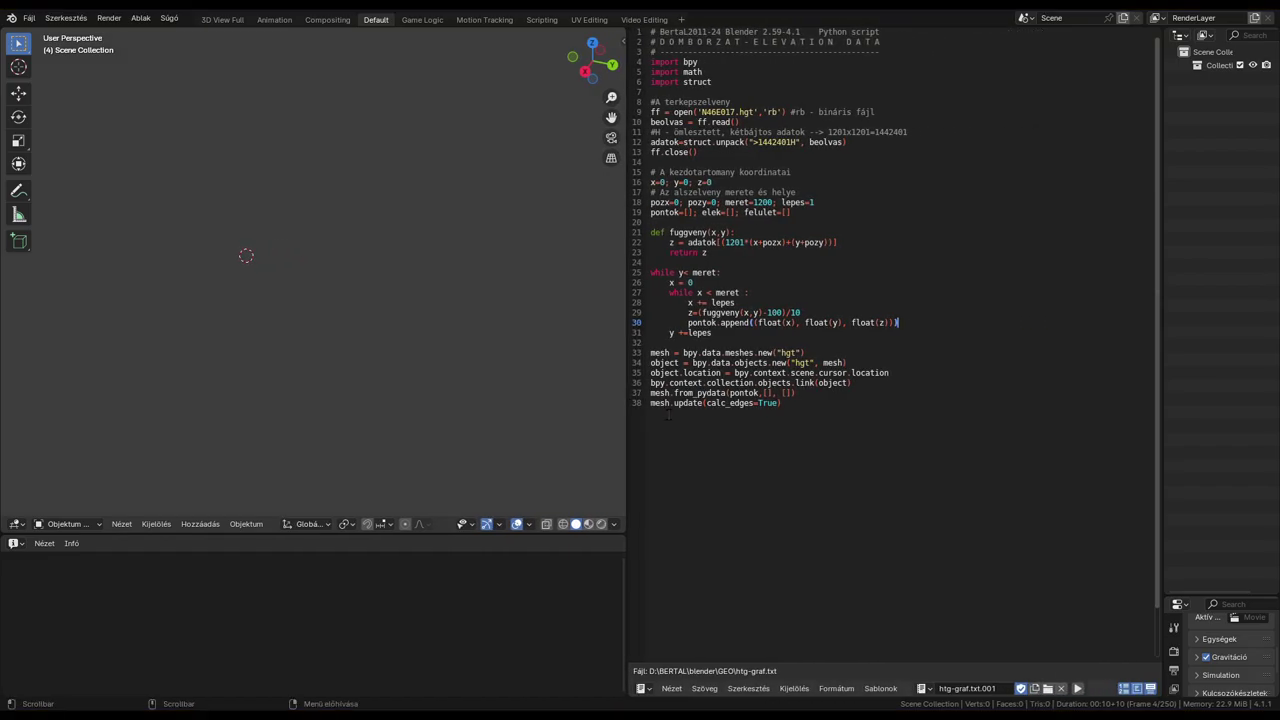
{"action": "scroll", "coordinate": [845, 418], "scroll_direction": "up", "scroll_amount": 1, "text": "ctrl"}
{"action": "scroll", "coordinate": [845, 418], "scroll_direction": "up", "scroll_amount": 1, "text": "ctrl"}
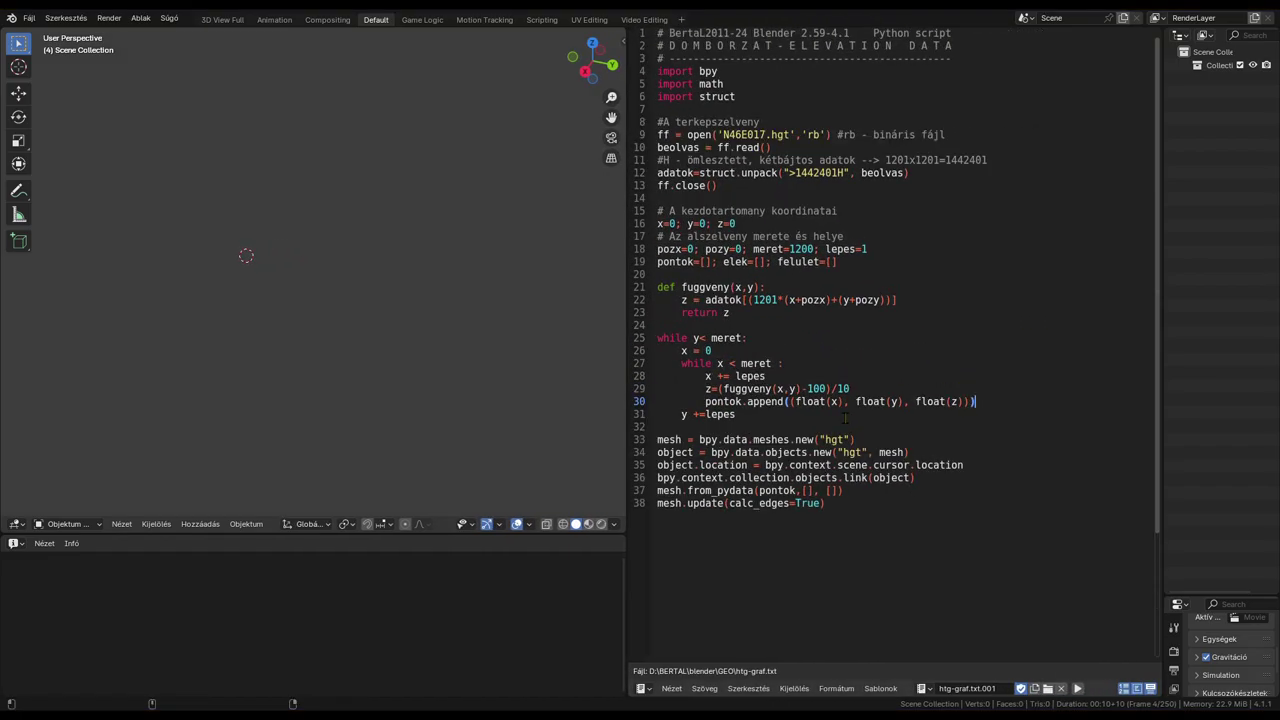
{"action": "scroll", "coordinate": [845, 418], "scroll_direction": "up", "scroll_amount": 1, "text": "ctrl"}
{"action": "scroll", "coordinate": [845, 420], "scroll_direction": "up", "scroll_amount": 1, "text": "ctrl"}
{"action": "scroll", "coordinate": [845, 420], "scroll_direction": "up", "scroll_amount": 1, "text": "ctrl"}
{"action": "scroll", "coordinate": [845, 418], "scroll_direction": "up", "scroll_amount": 1, "text": "ctrl"}
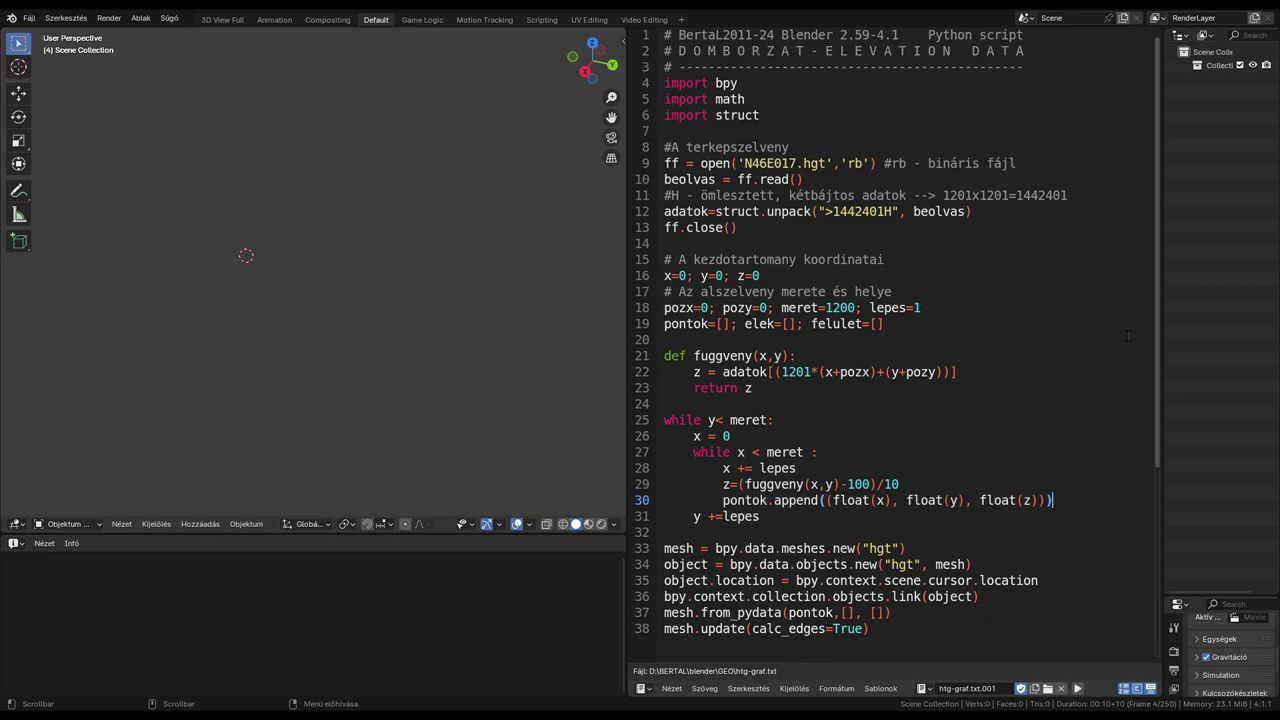
Step: Make the 3D viewport wider and taller, then orbit and zoom to an angled terrain view
{"action": "left_click_drag", "start_coordinate": [700, 376], "coordinate": [1135, 397]}
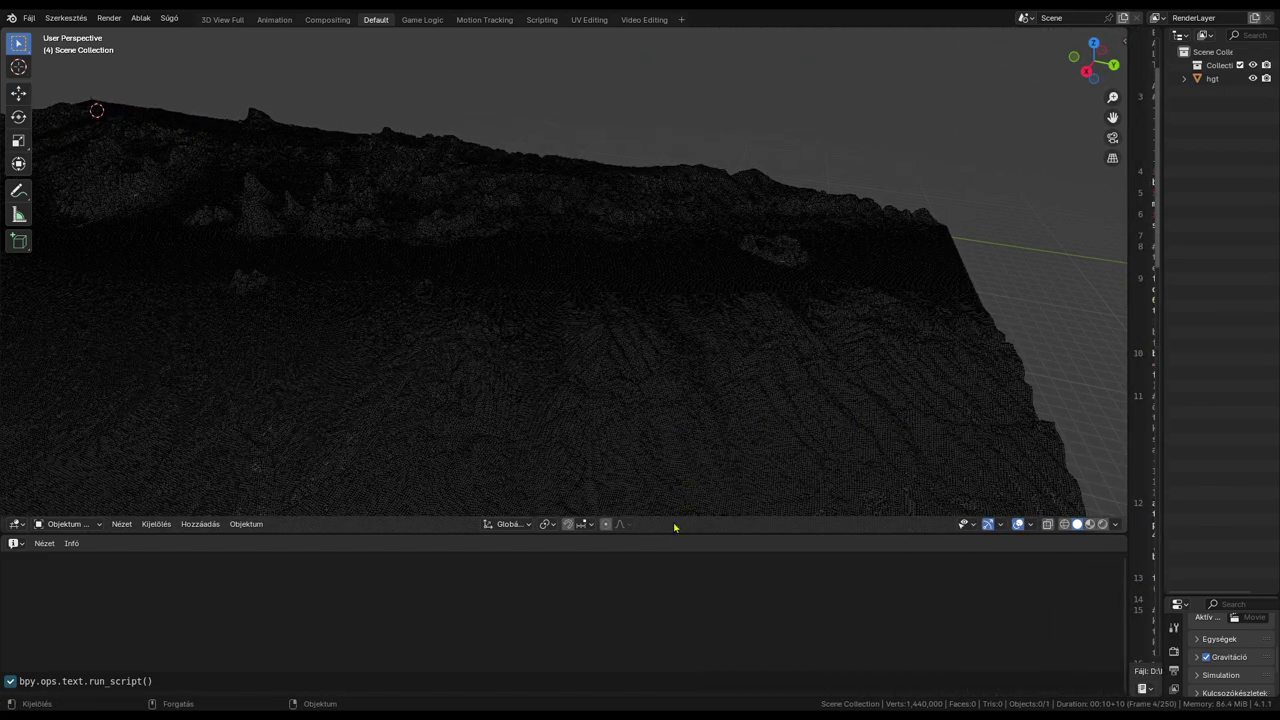
{"action": "left_click_drag", "start_coordinate": [671, 541], "coordinate": [665, 682]}
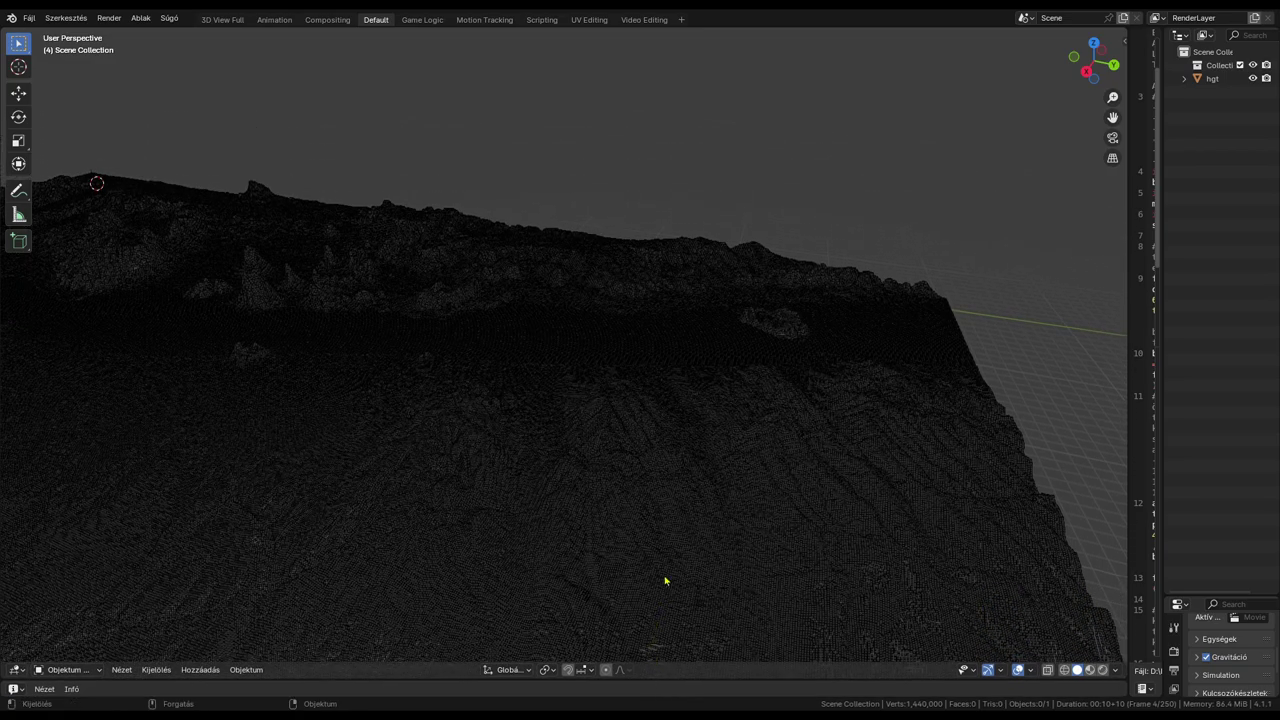
{"action": "mouse_move", "coordinate": [663, 494]}
{"action": "middle_mouse_down"}
{"action": "mouse_move", "coordinate": [671, 531]}
{"action": "mouse_move", "coordinate": [693, 547]}
{"action": "mouse_move", "coordinate": [614, 520]}
{"action": "mouse_move", "coordinate": [598, 511]}
{"action": "mouse_move", "coordinate": [651, 526]}
{"action": "mouse_move", "coordinate": [520, 460]}
{"action": "middle_mouse_up"}
{"action": "scroll", "coordinate": [598, 511], "scroll_direction": "up", "scroll_amount": 3}
{"action": "scroll", "coordinate": [598, 511], "scroll_direction": "up", "scroll_amount": 2}
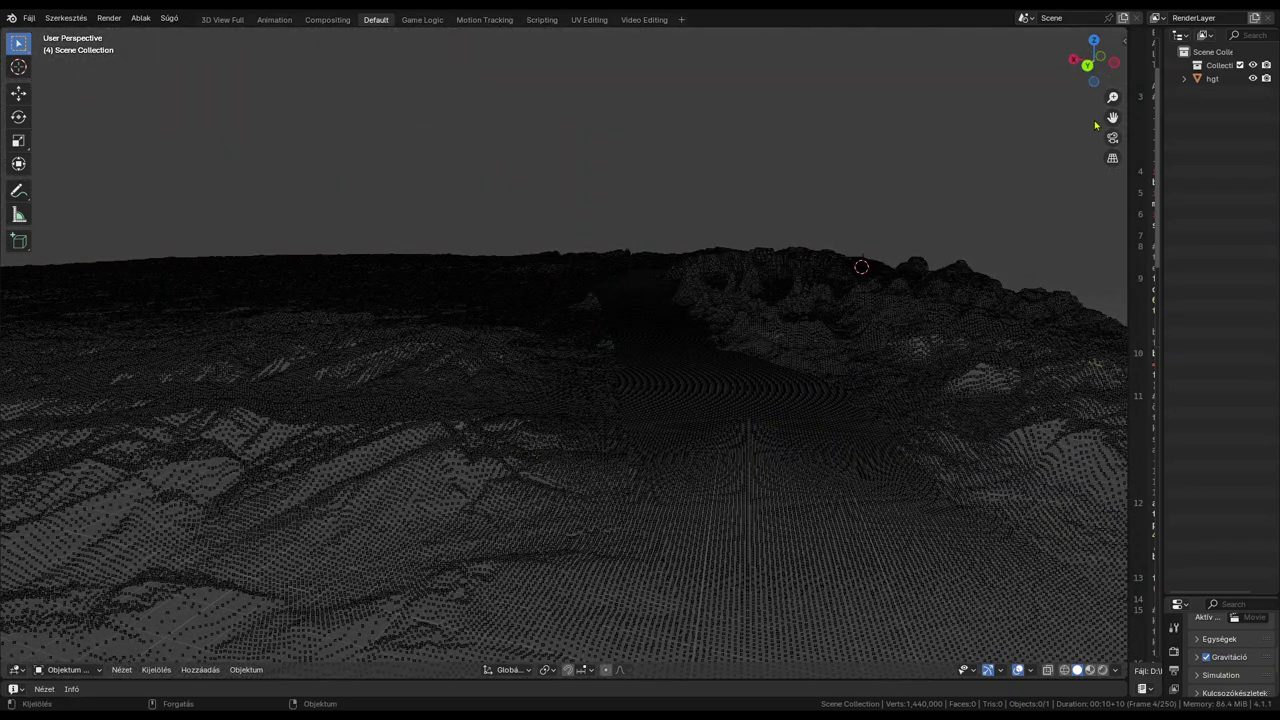
Step: Pan, zoom and orbit around the 1,440,000-vertex hgt mesh to inspect it
{"action": "left_click_drag", "start_coordinate": [1112, 117], "coordinate": [1112, 230]}
{"action": "scroll", "coordinate": [970, 188], "scroll_direction": "down", "scroll_amount": 3}
{"action": "scroll", "coordinate": [970, 188], "scroll_direction": "down", "scroll_amount": 3}
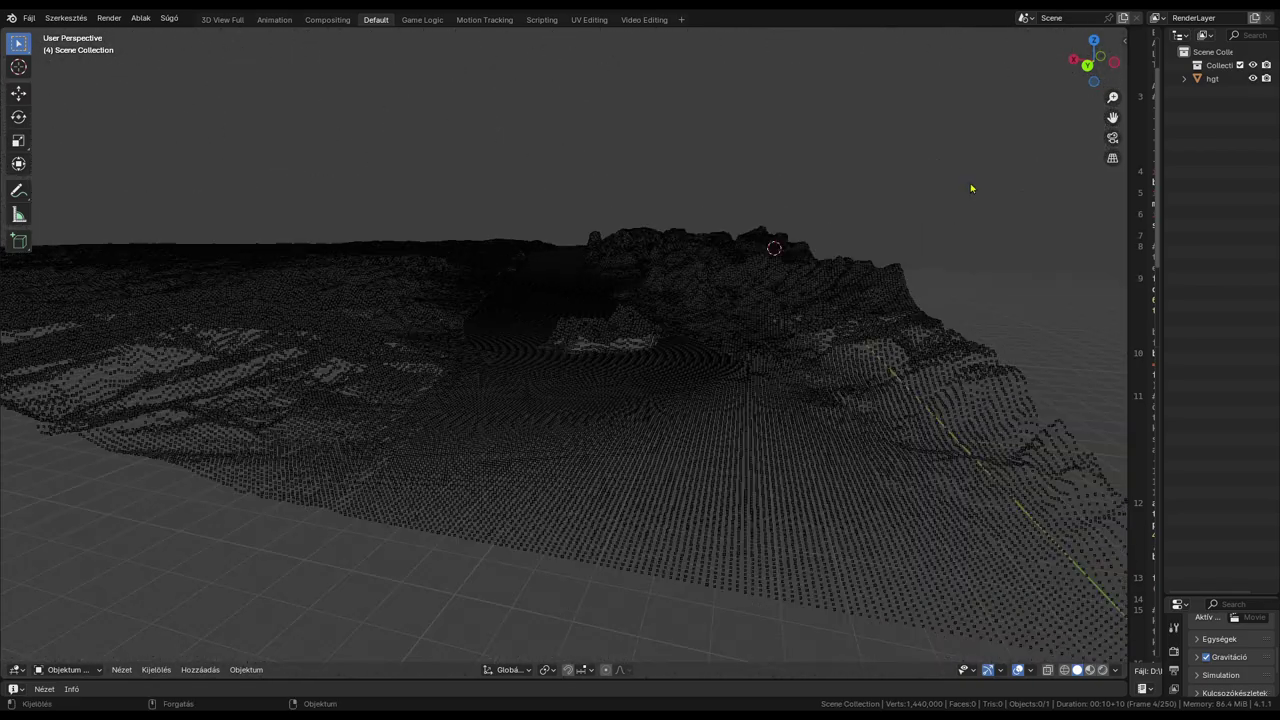
{"action": "scroll", "coordinate": [800, 386], "scroll_direction": "up", "scroll_amount": 3}
{"action": "scroll", "coordinate": [837, 420], "scroll_direction": "up", "scroll_amount": 2}
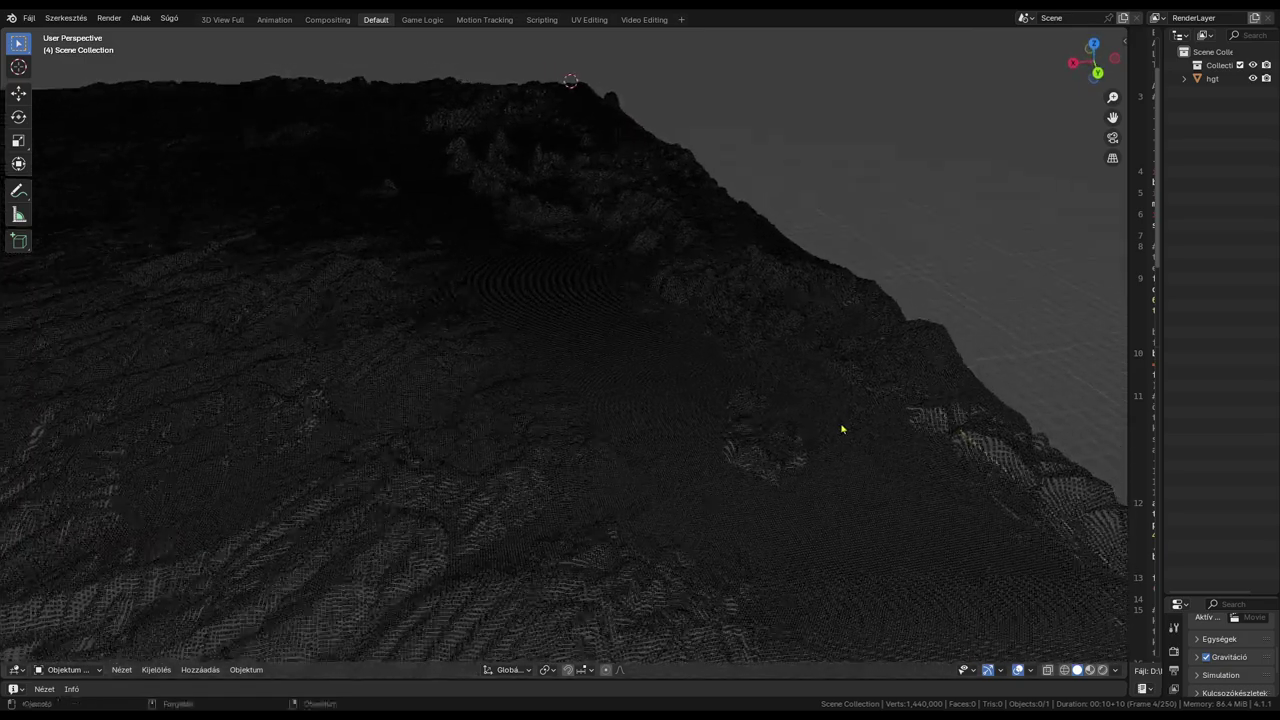
{"action": "scroll", "coordinate": [842, 429], "scroll_direction": "up", "scroll_amount": 2}
{"action": "mouse_move", "coordinate": [840, 428]}
{"action": "middle_mouse_down"}
{"action": "mouse_move", "coordinate": [752, 416]}
{"action": "mouse_move", "coordinate": [563, 449]}
{"action": "mouse_move", "coordinate": [346, 440]}
{"action": "mouse_move", "coordinate": [317, 449]}
{"action": "mouse_move", "coordinate": [312, 471]}
{"action": "middle_mouse_up"}
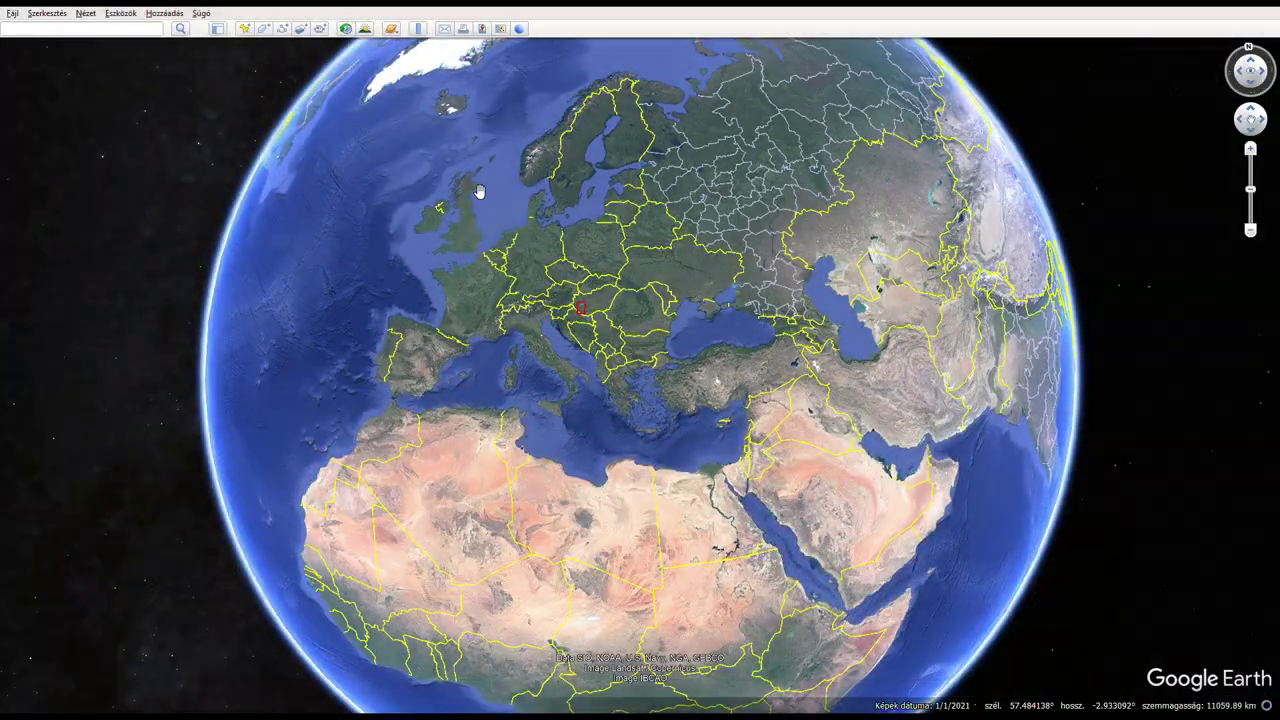
Step: Measure with the Ruler from Hidegkút south to the Tihany peninsula, then clear the line
{"action": "left_click_drag", "start_coordinate": [506, 249], "coordinate": [523, 251]}
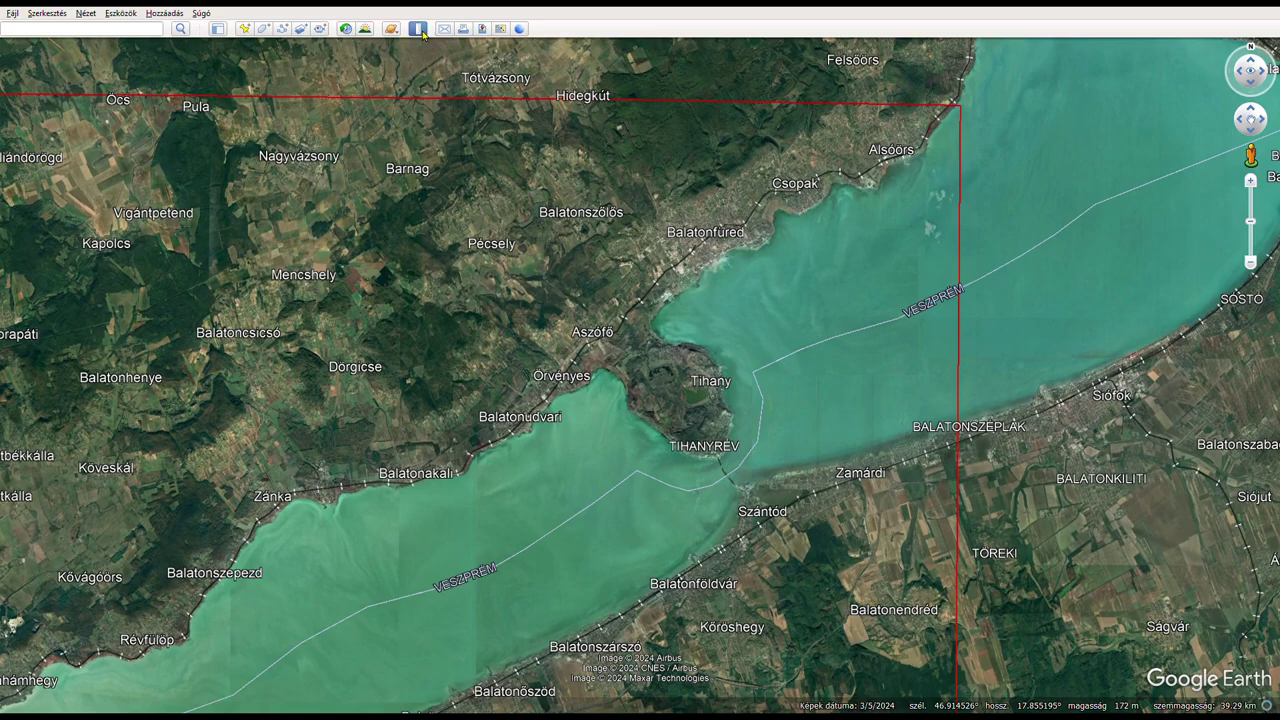
{"action": "left_click", "coordinate": [418, 28]}
{"action": "left_click", "coordinate": [697, 102]}
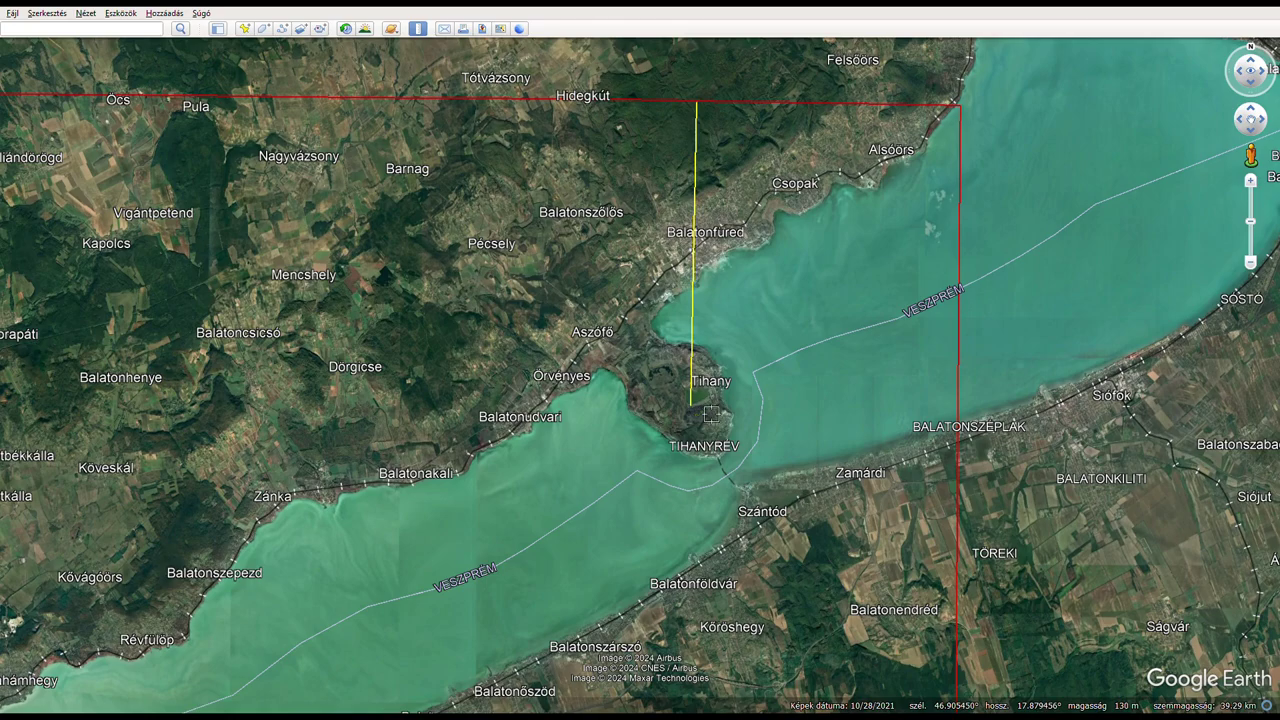
{"action": "left_click", "coordinate": [968, 418]}
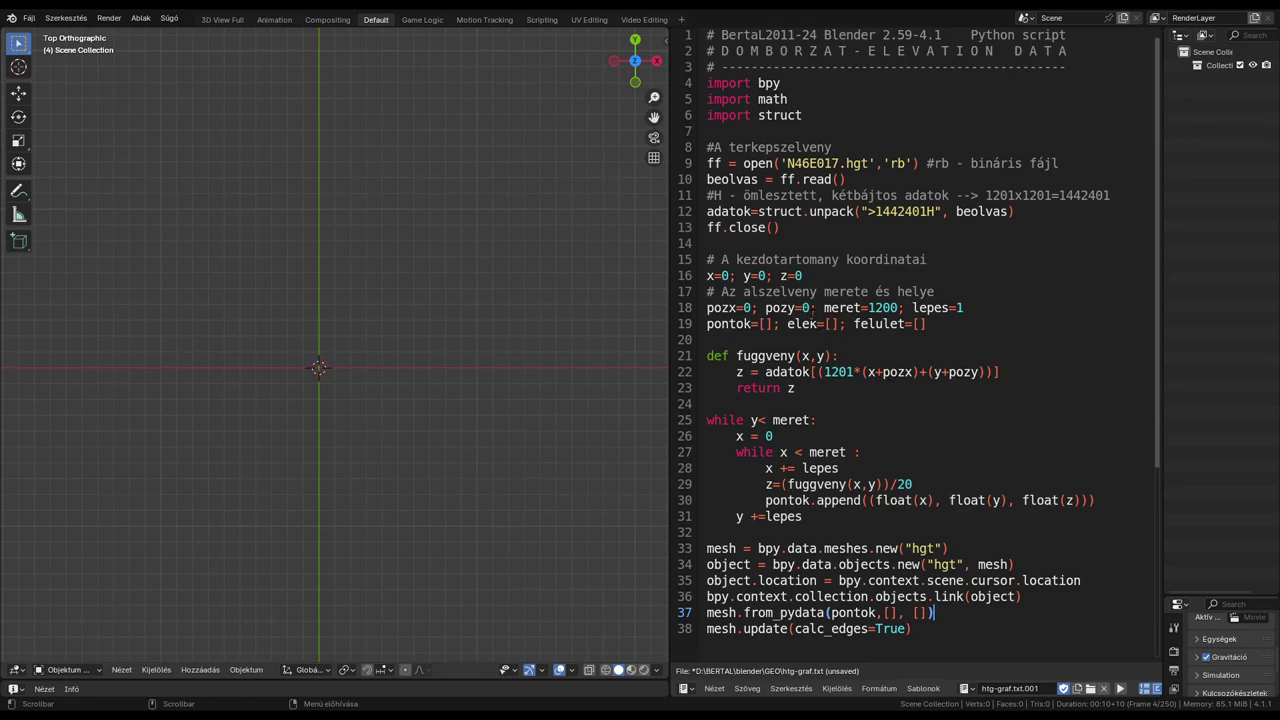
Step: Change script line 18 to pozy=1000 and meret=200
{"action": "left_click", "coordinate": [802, 310]}
{"action": "type", "text": "100"}
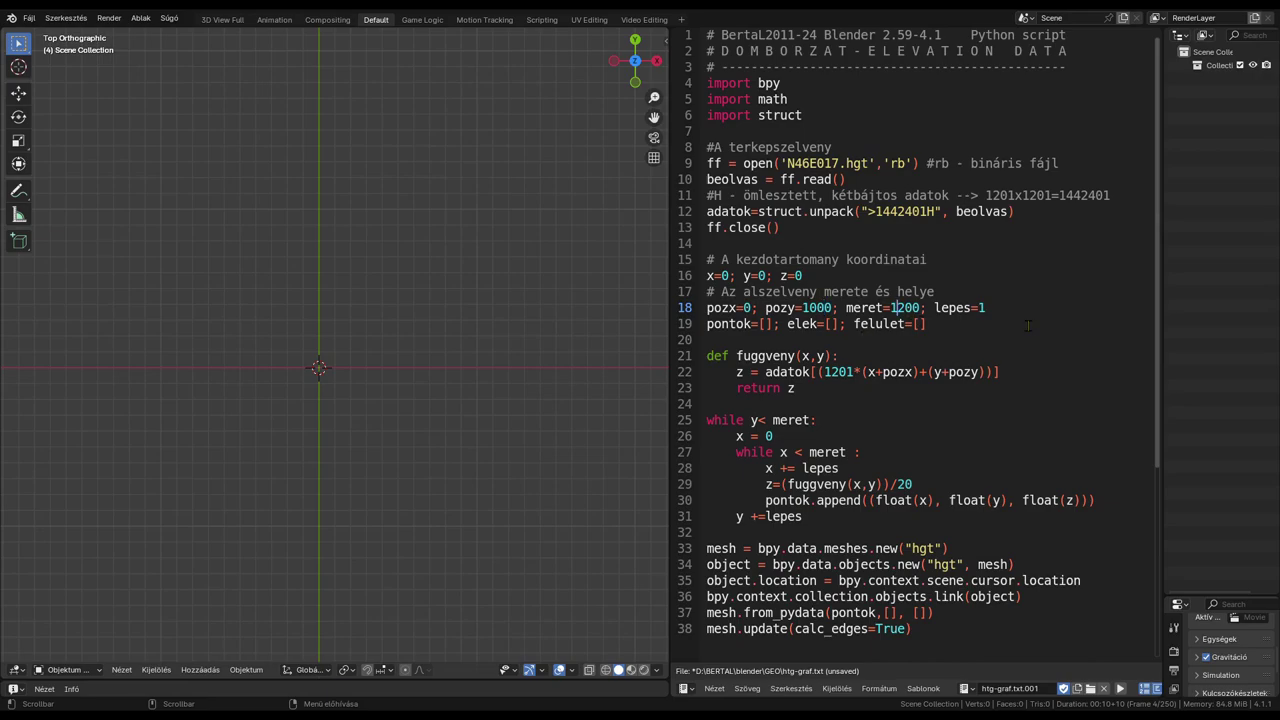
{"action": "key", "text": "BackSpace"}
Step: Run the script to build the 40,000-vertex hgt mesh and widen the 3D view
{"action": "key", "text": "End"}
{"action": "key", "text": "alt+p"}
{"action": "key", "text": "KP_Decimal"}
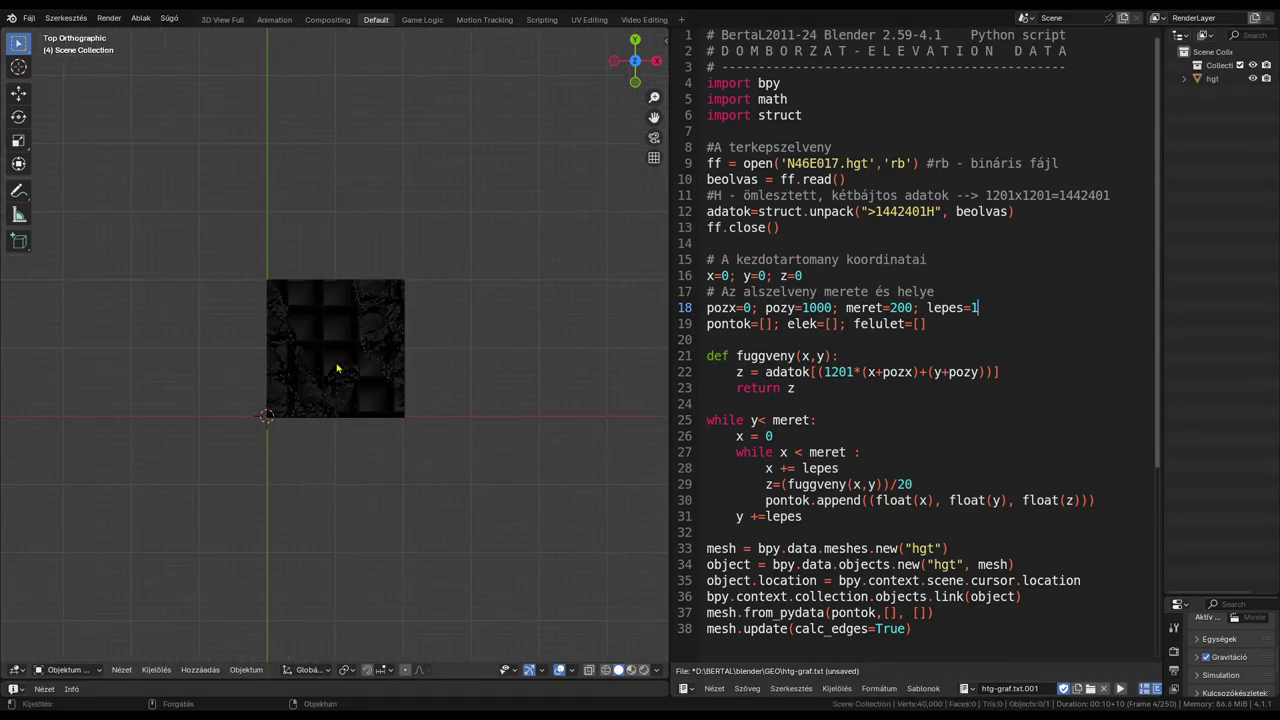
{"action": "scroll", "coordinate": [337, 369], "scroll_direction": "up", "scroll_amount": 4}
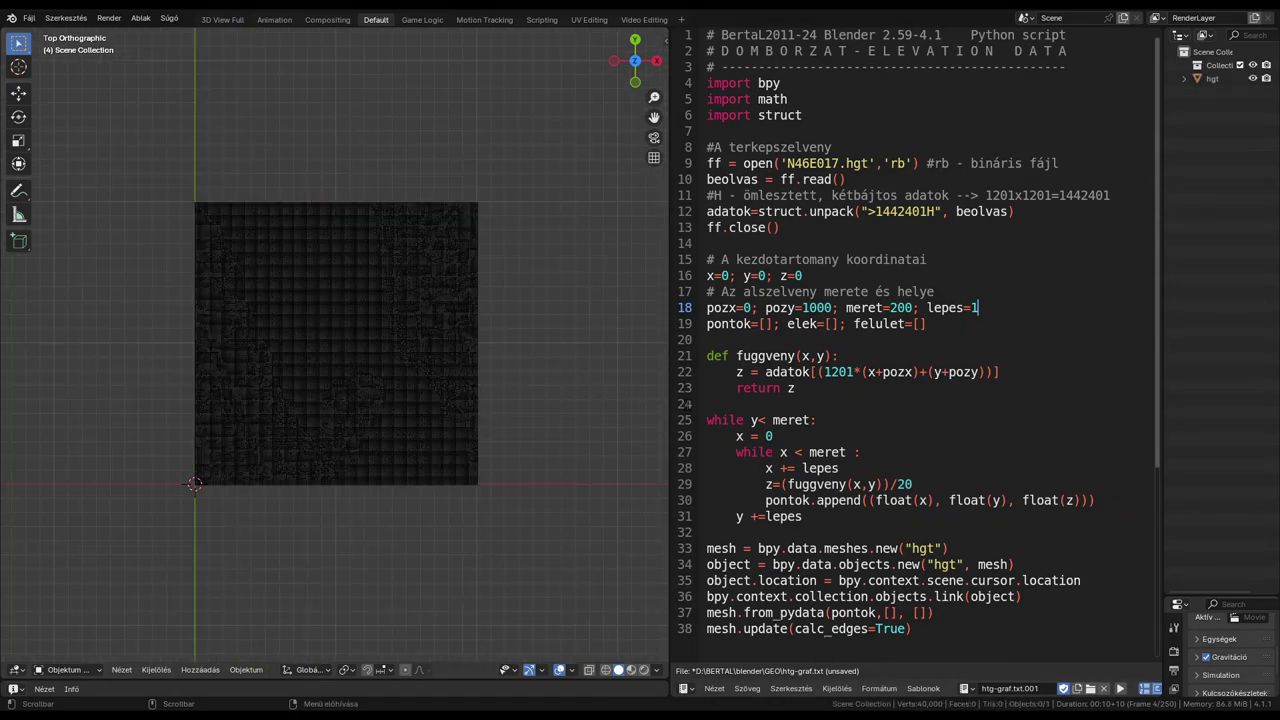
{"action": "left_click_drag", "start_coordinate": [676, 396], "coordinate": [1191, 466]}
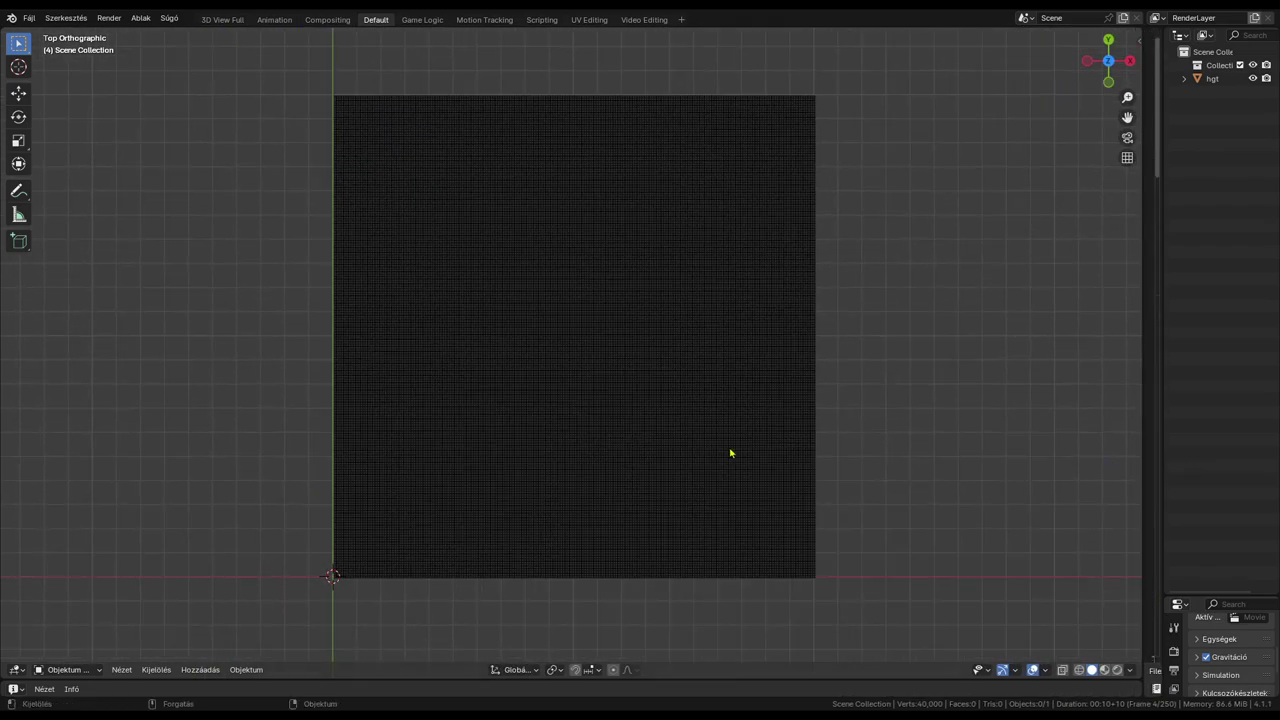
Step: Tilt the terrain piece into perspective, zoom in, and orbit down to a low view
{"action": "mouse_move", "coordinate": [657, 489]}
{"action": "middle_mouse_down"}
{"action": "mouse_move", "coordinate": [622, 400]}
{"action": "mouse_move", "coordinate": [816, 388]}
{"action": "mouse_move", "coordinate": [903, 408]}
{"action": "mouse_move", "coordinate": [926, 458]}
{"action": "middle_mouse_up"}
{"action": "scroll", "coordinate": [690, 412], "scroll_direction": "up", "scroll_amount": 3}
{"action": "scroll", "coordinate": [683, 406], "scroll_direction": "up", "scroll_amount": 2}
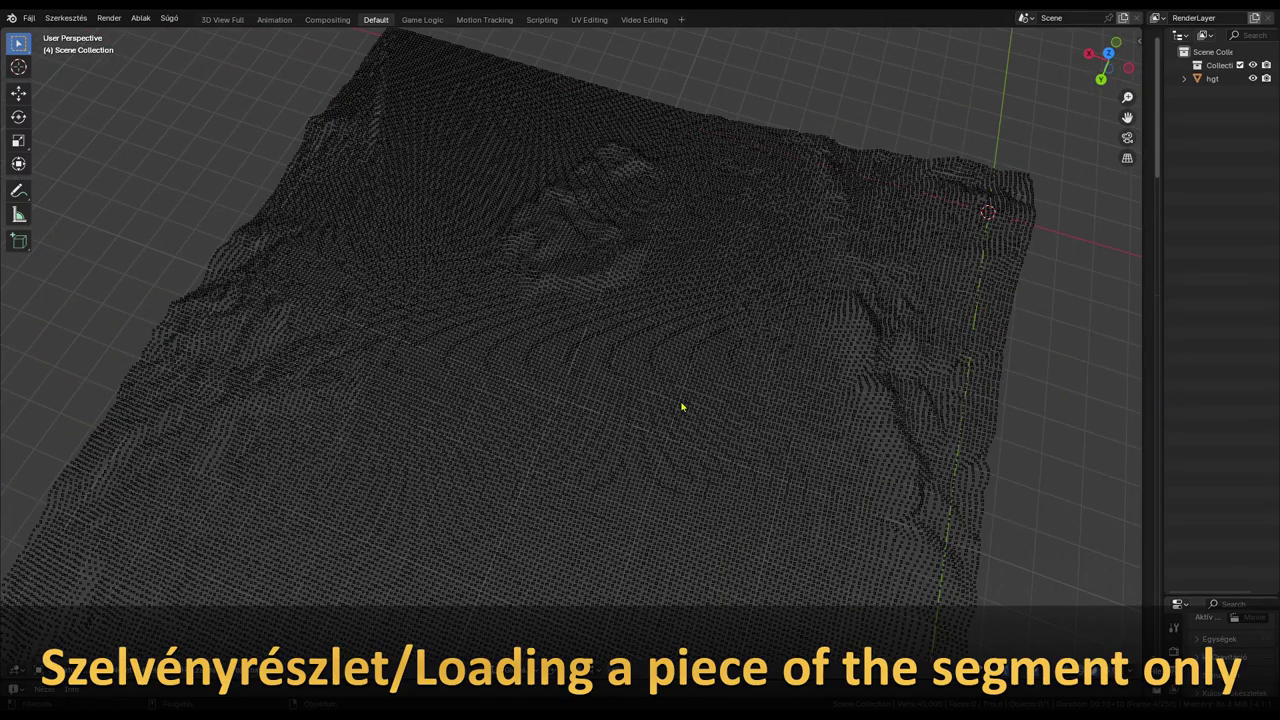
{"action": "scroll", "coordinate": [680, 412], "scroll_direction": "up", "scroll_amount": 2}
{"action": "mouse_move", "coordinate": [680, 412]}
{"action": "middle_mouse_down"}
{"action": "mouse_move", "coordinate": [591, 380]}
{"action": "mouse_move", "coordinate": [206, 357]}
{"action": "mouse_move", "coordinate": [108, 385]}
{"action": "mouse_move", "coordinate": [9, 386]}
{"action": "mouse_move", "coordinate": [1130, 405]}
{"action": "mouse_move", "coordinate": [1114, 427]}
{"action": "middle_mouse_up"}
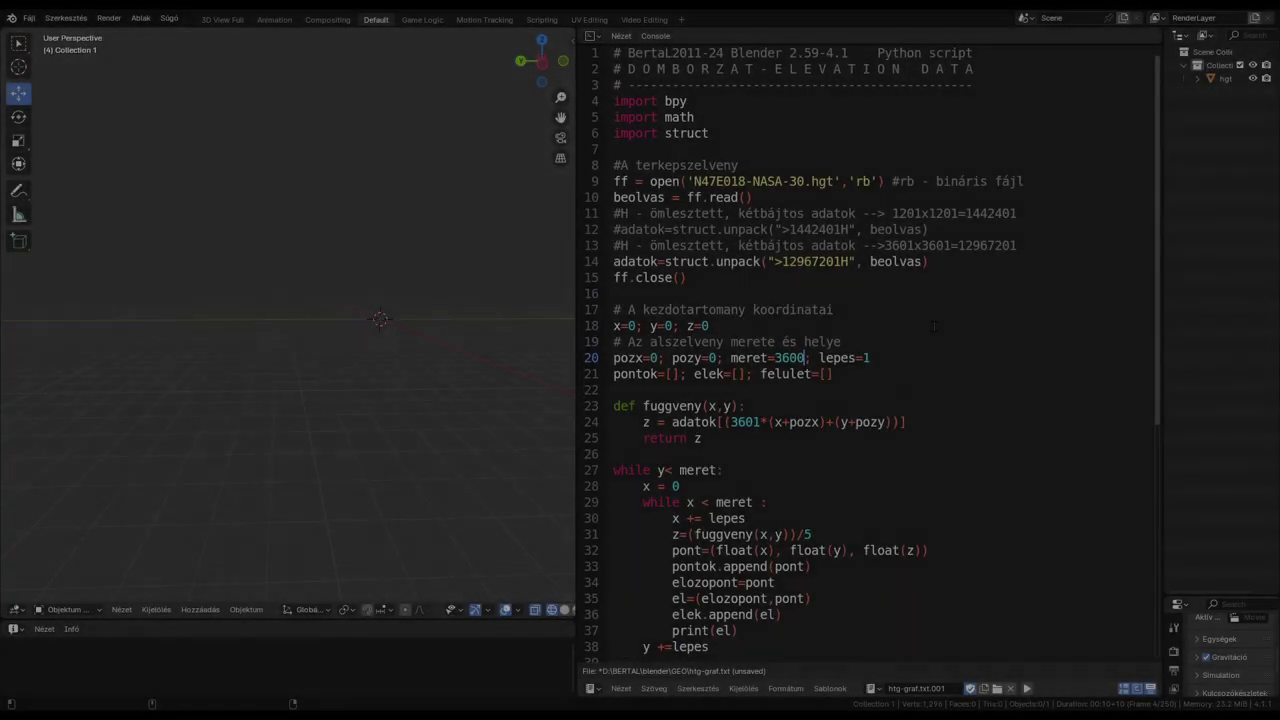
Step: Highlight the N47E018-NASA-30.hgt file name, 12967201H unpack count, 3600 size and 3601 row width
{"action": "left_click_drag", "start_coordinate": [708, 204], "coordinate": [937, 206]}
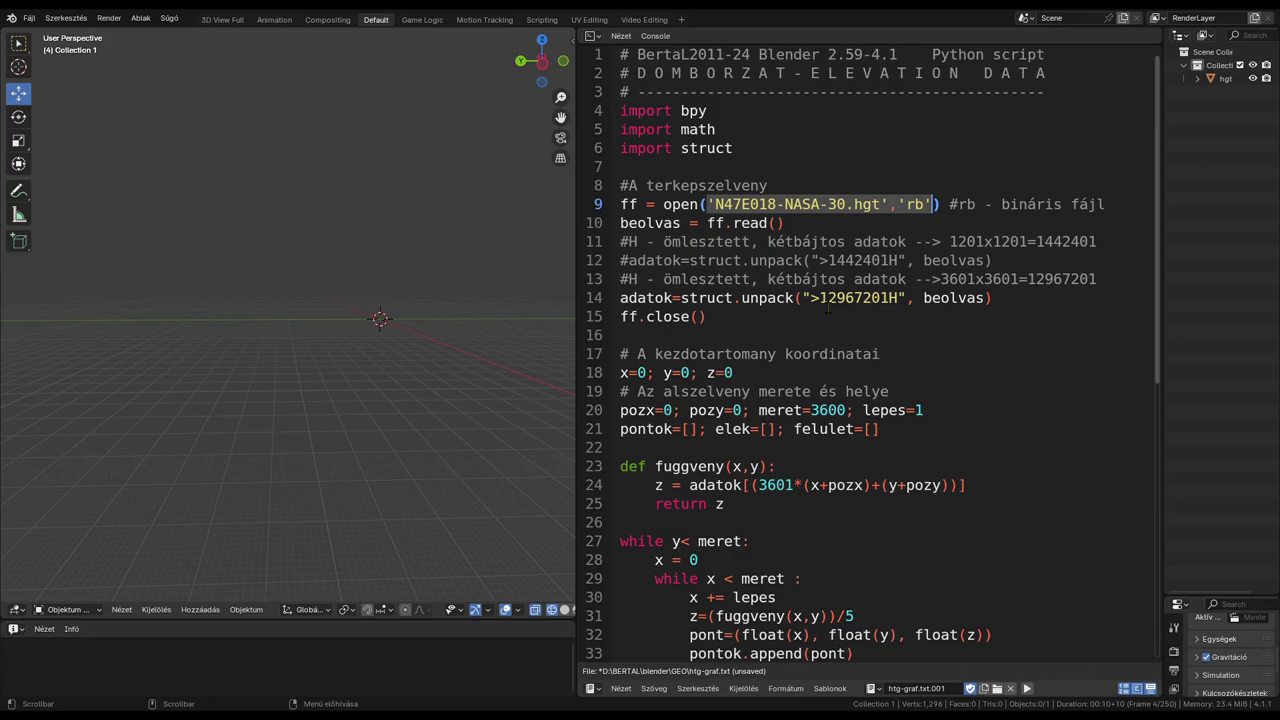
{"action": "left_click_drag", "start_coordinate": [820, 298], "coordinate": [908, 298]}
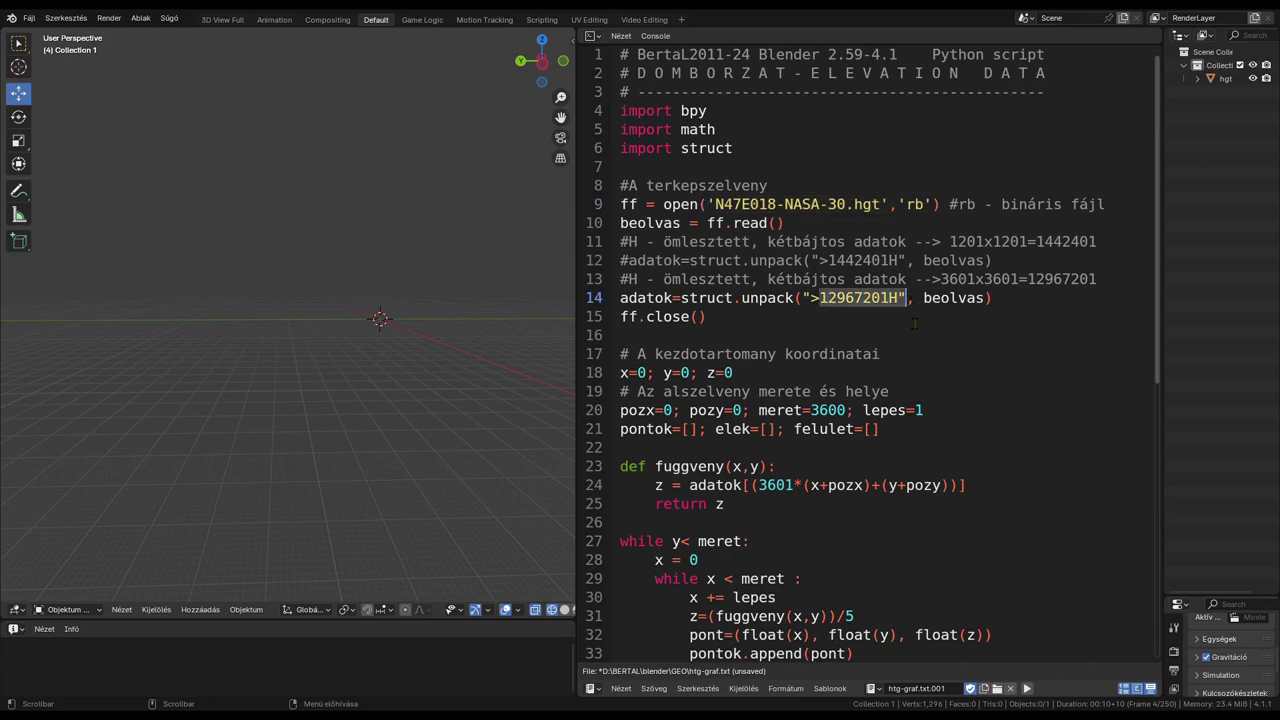
{"action": "left_click_drag", "start_coordinate": [811, 410], "coordinate": [846, 411]}
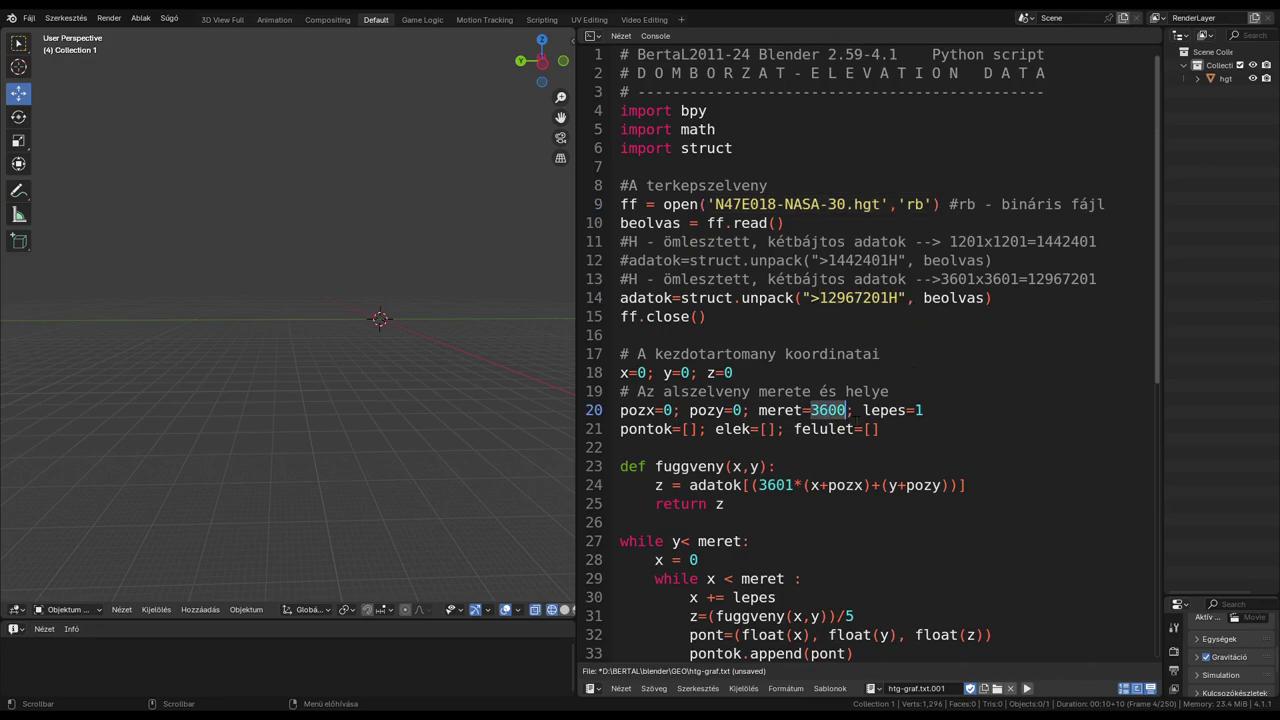
{"action": "left_click_drag", "start_coordinate": [758, 485], "coordinate": [794, 485]}
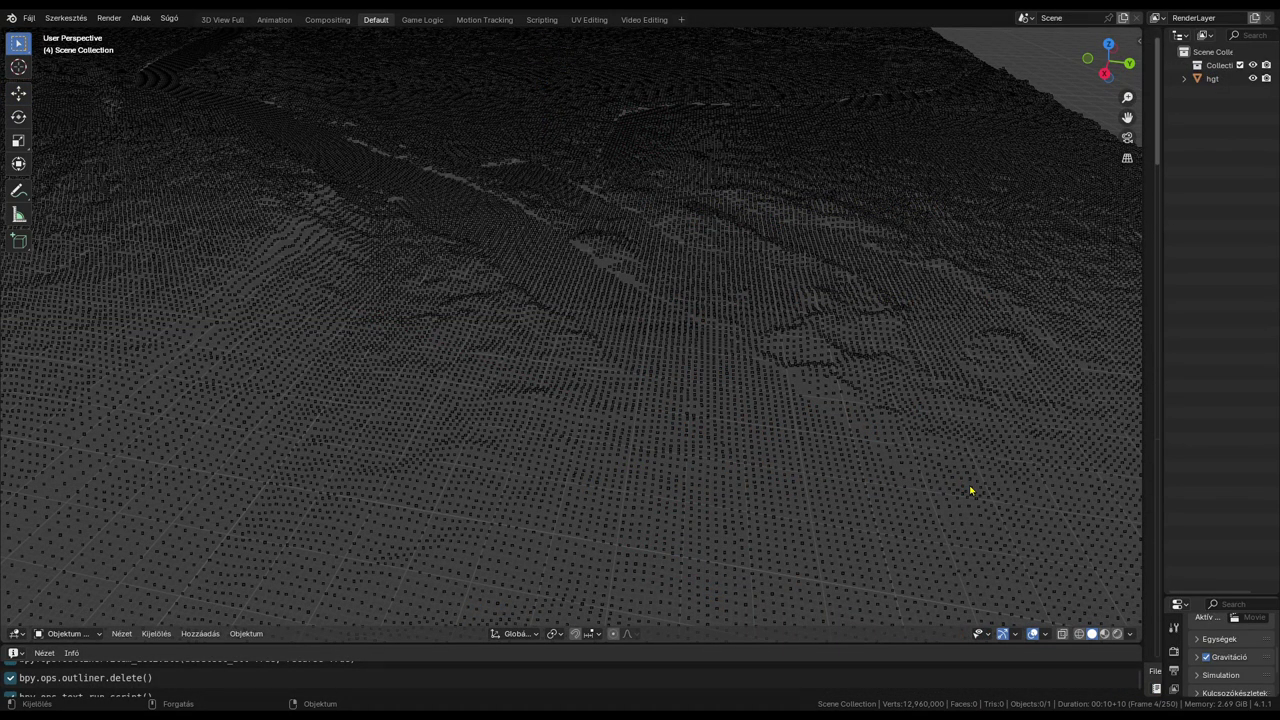
Step: Orbit and zoom around the full terrain, from a top-down overview to a look across it toward the horizon
{"action": "mouse_move", "coordinate": [969, 490]}
{"action": "middle_mouse_down"}
{"action": "mouse_move", "coordinate": [946, 512]}
{"action": "mouse_move", "coordinate": [969, 480]}
{"action": "mouse_move", "coordinate": [1023, 480]}
{"action": "mouse_move", "coordinate": [386, 277]}
{"action": "mouse_move", "coordinate": [424, 292]}
{"action": "middle_mouse_up"}
{"action": "scroll", "coordinate": [424, 292], "scroll_direction": "up", "scroll_amount": 3}
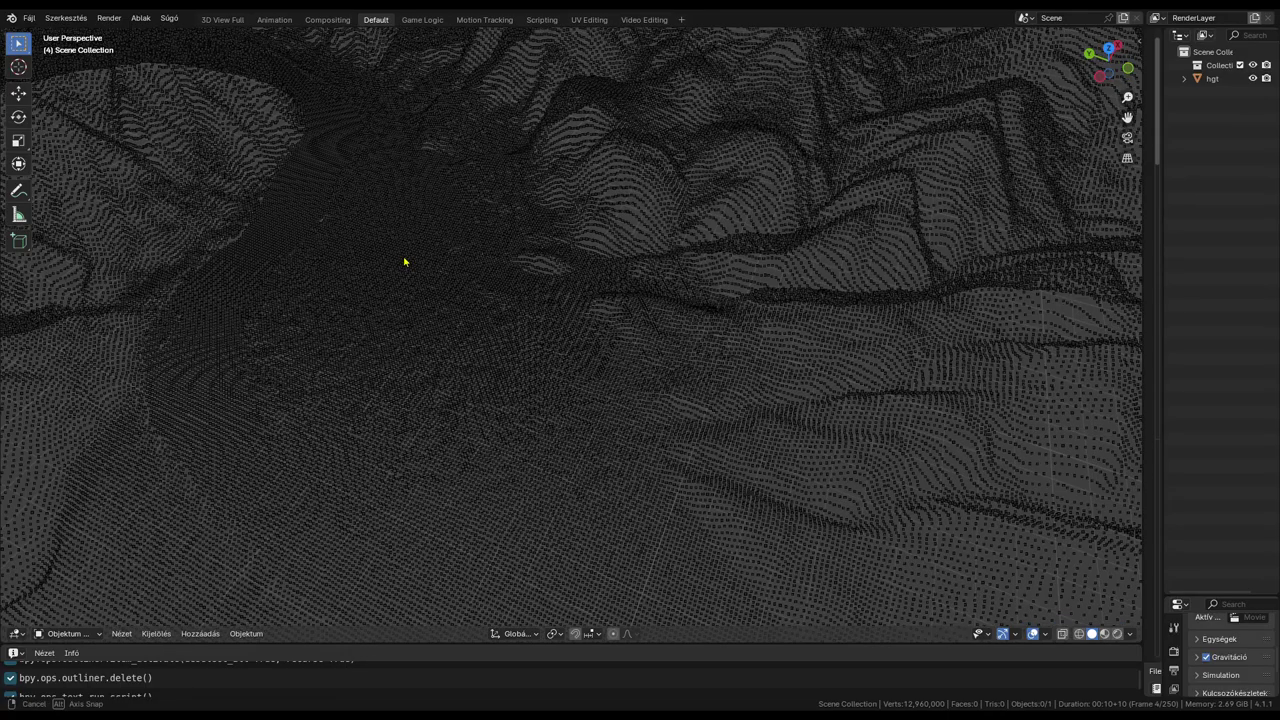
{"action": "scroll", "coordinate": [406, 260], "scroll_direction": "down", "scroll_amount": 4}
{"action": "mouse_move", "coordinate": [414, 274]}
{"action": "middle_mouse_down"}
{"action": "mouse_move", "coordinate": [470, 257]}
{"action": "mouse_move", "coordinate": [654, 306]}
{"action": "mouse_move", "coordinate": [630, 305]}
{"action": "middle_mouse_up"}
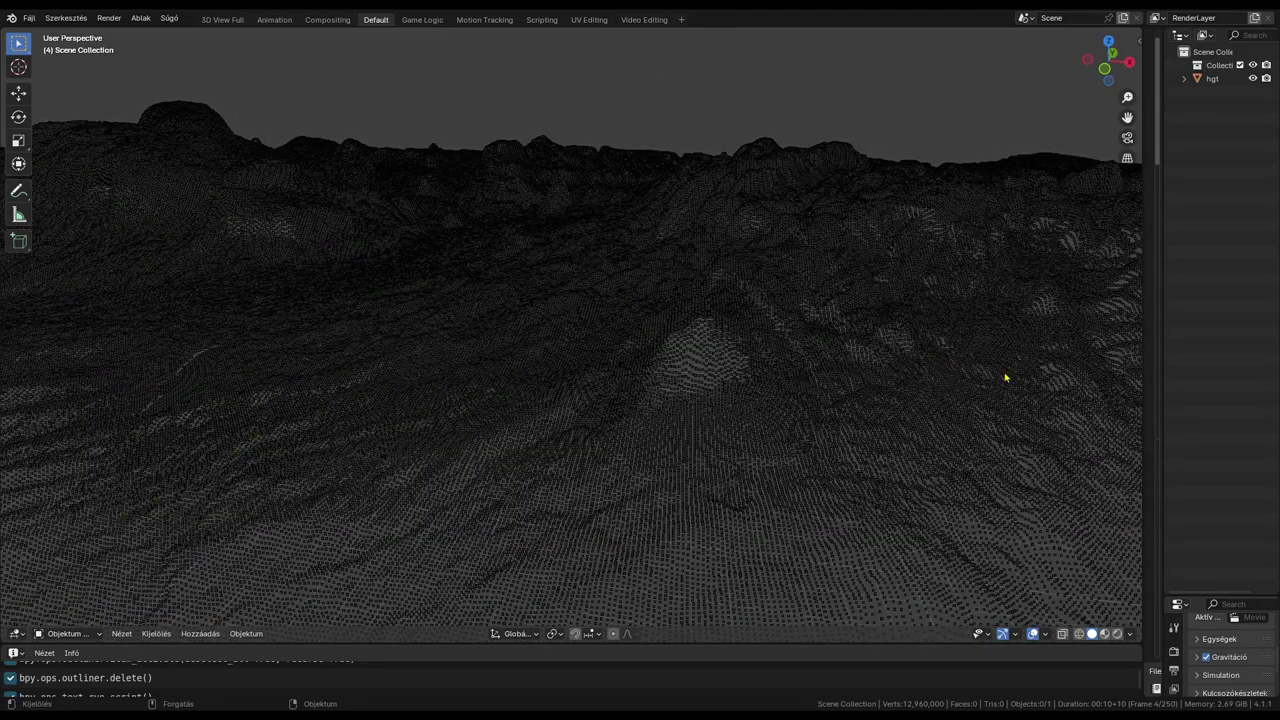
{"action": "middle_click_drag", "start_coordinate": [1041, 388], "coordinate": [1015, 390]}
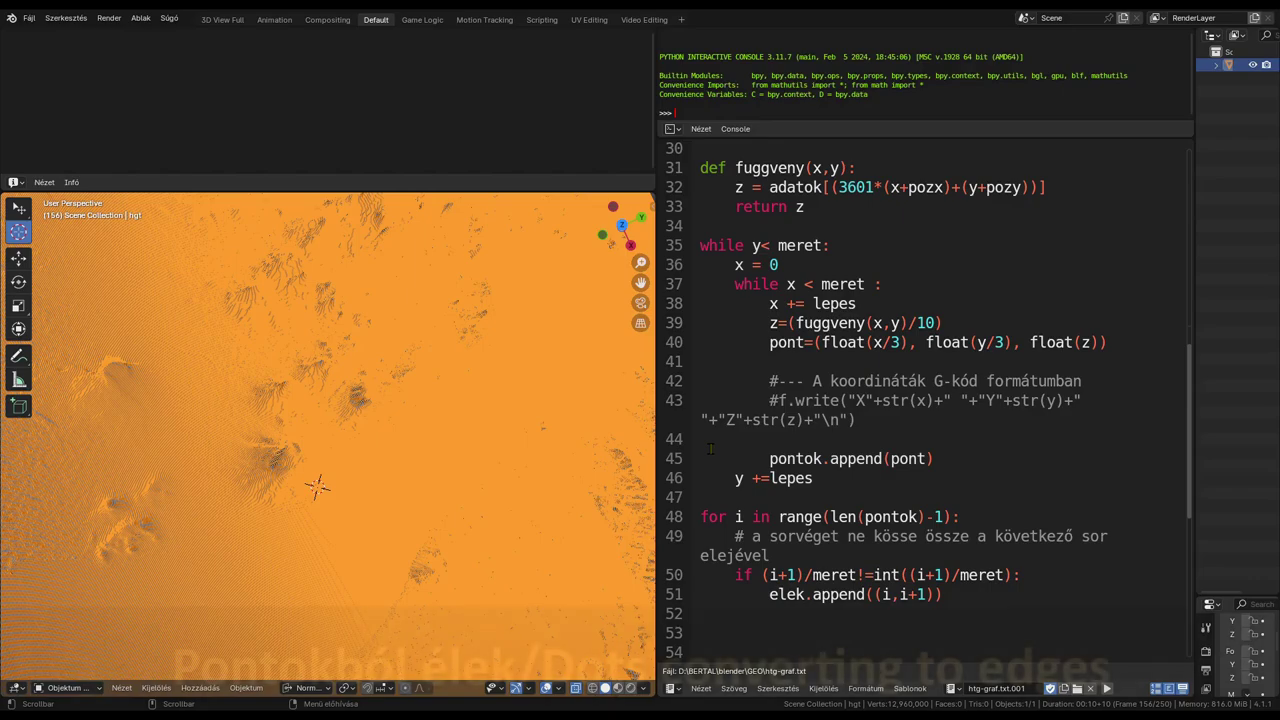
Step: Highlight the edge-building loop, then widen the 3D view over the script and empty top area
{"action": "left_click_drag", "start_coordinate": [703, 516], "coordinate": [949, 618]}
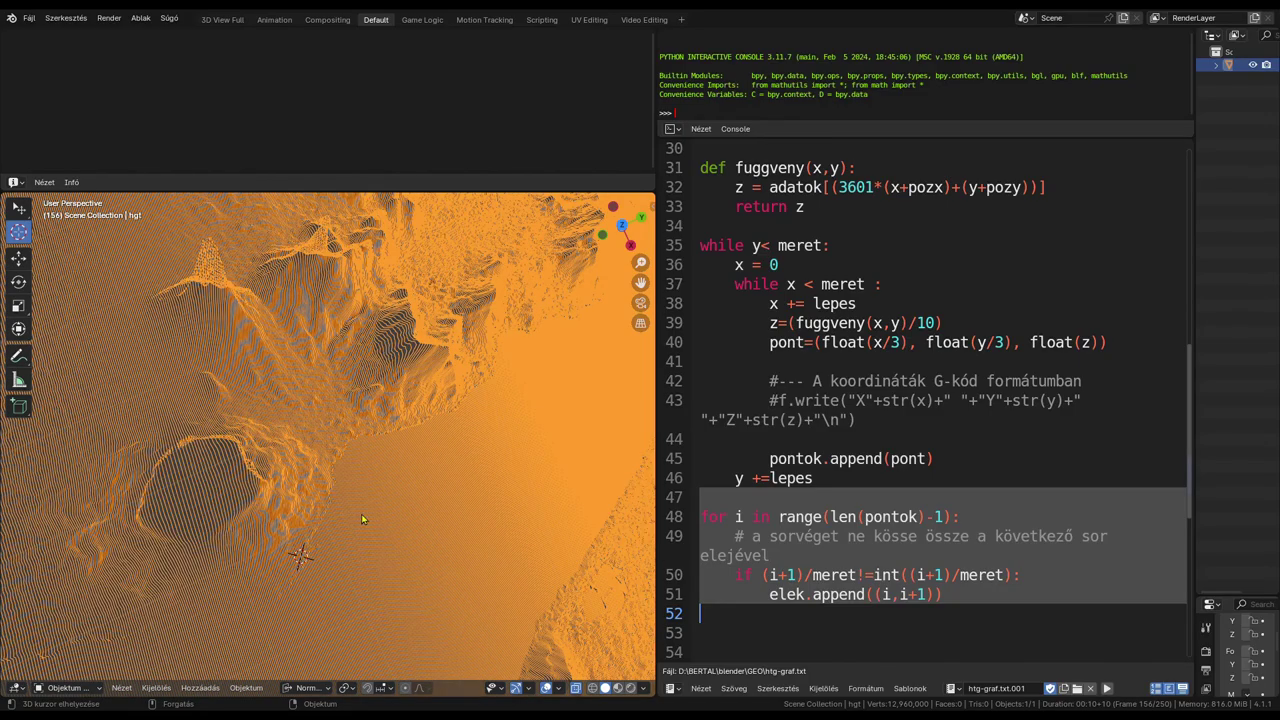
{"action": "left_click_drag", "start_coordinate": [660, 479], "coordinate": [1190, 477]}
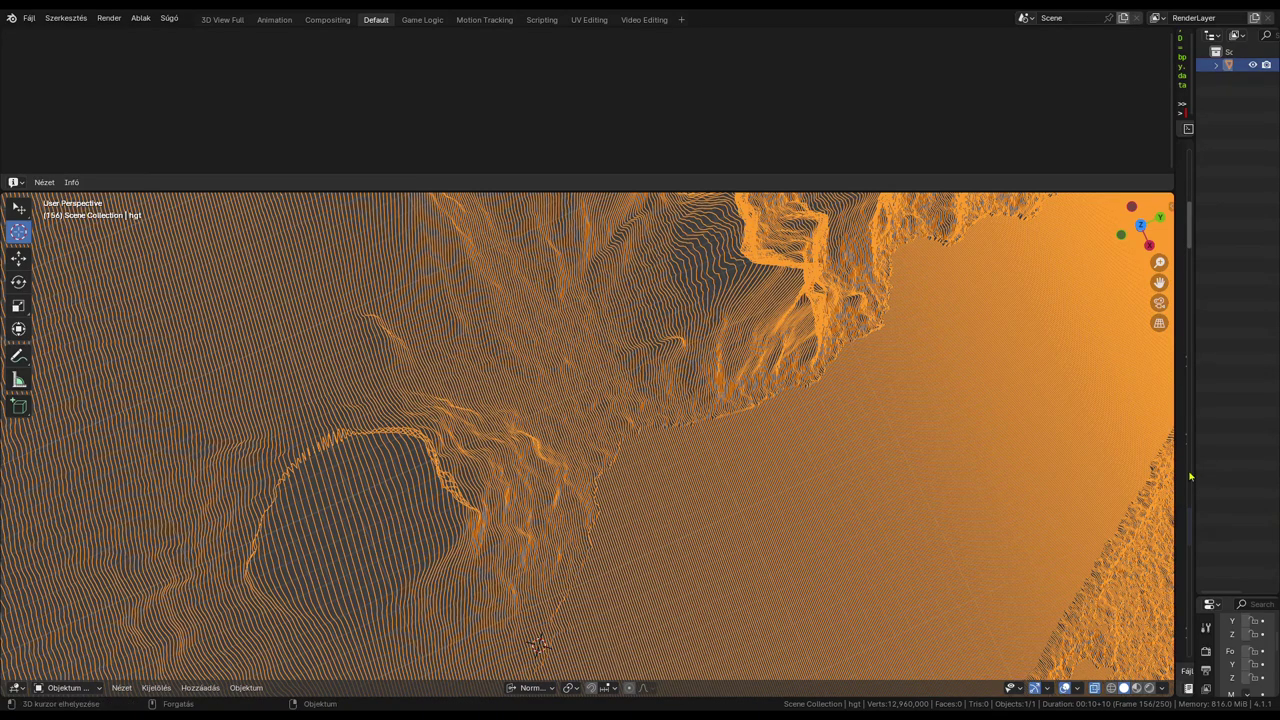
{"action": "left_click_drag", "start_coordinate": [591, 188], "coordinate": [577, 17]}
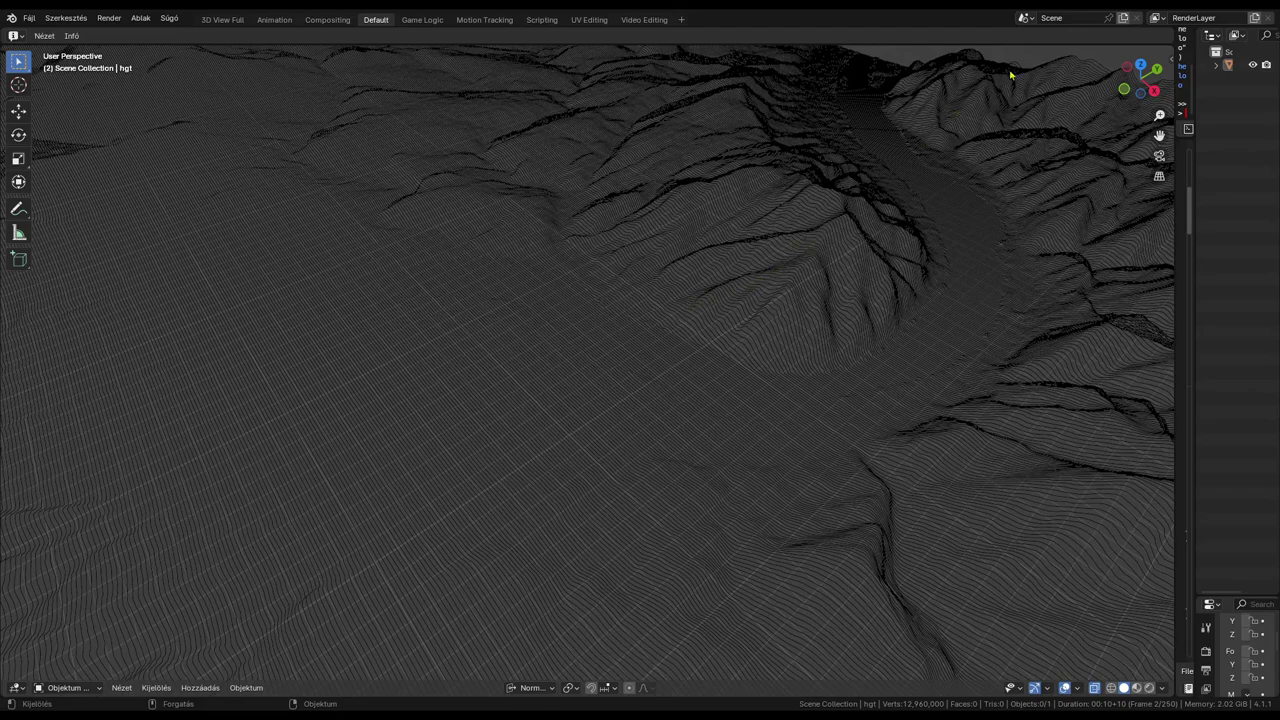
Step: Select the entire 12,960,000-vertex hgt terrain mesh and start a grab move
{"action": "key", "text": "a"}
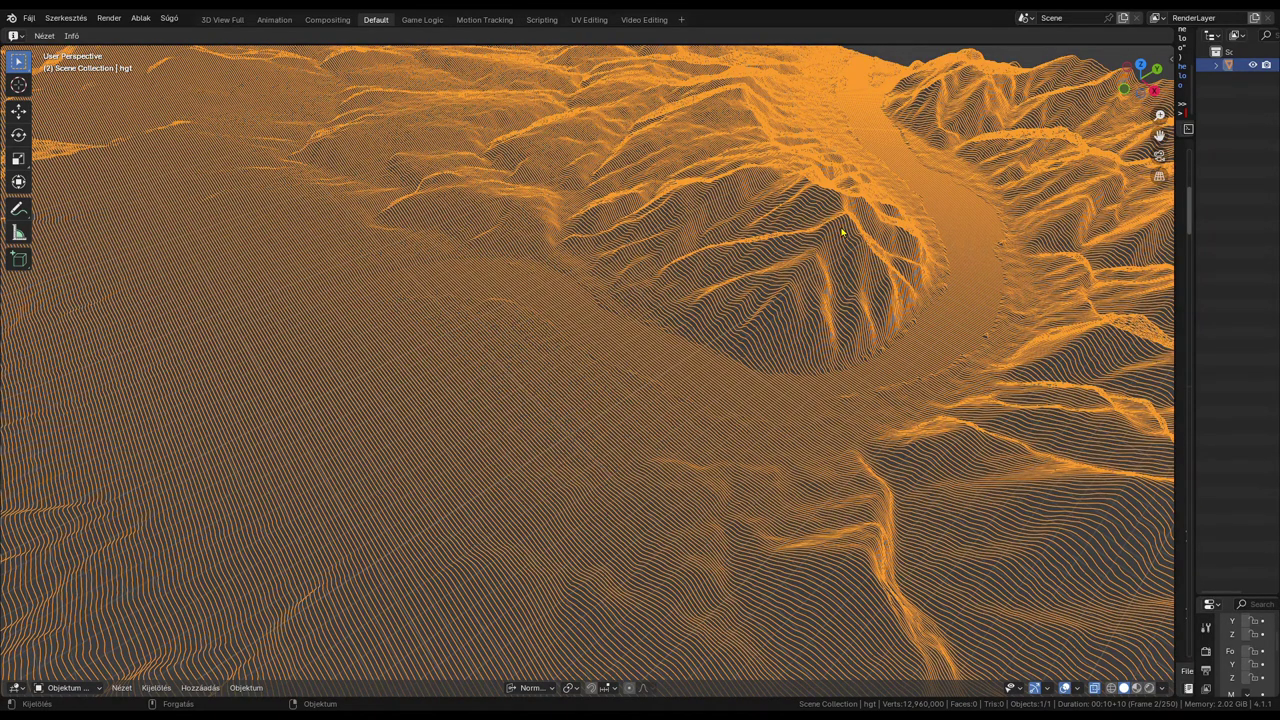
{"action": "key", "text": "g"}
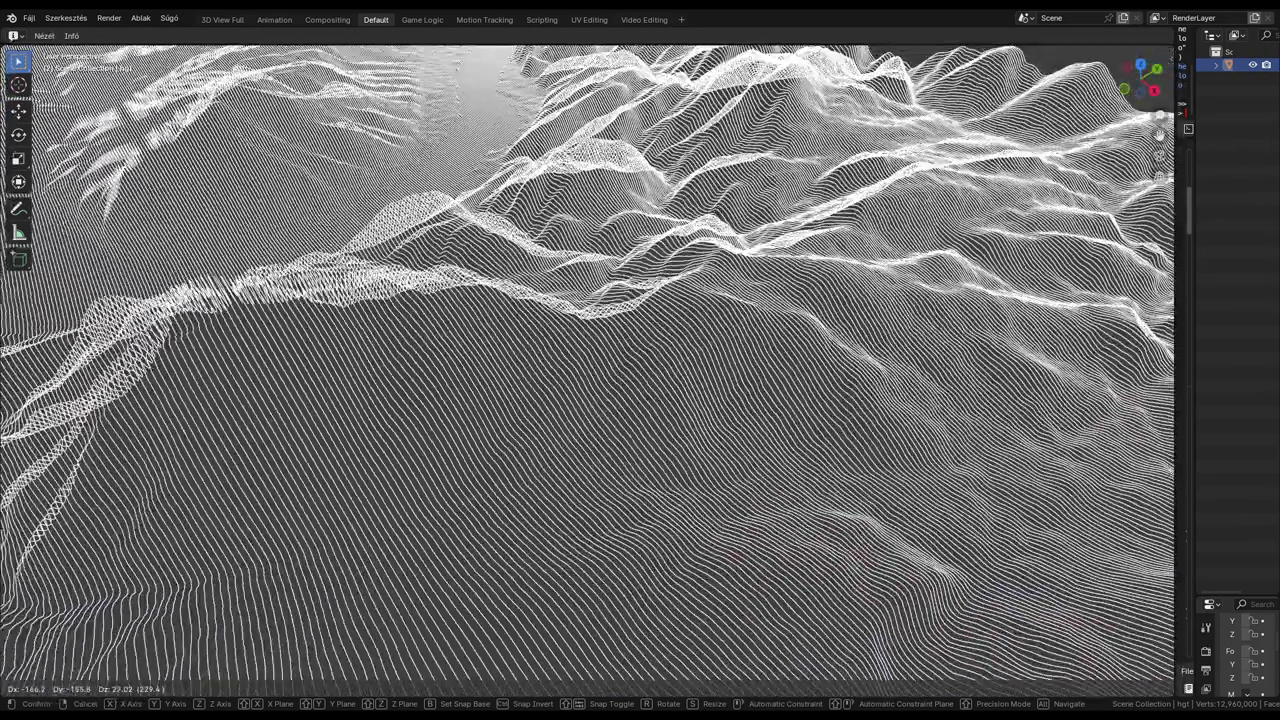
Step: Drop the terrain at its new position and orbit in to look down onto the hill
{"action": "left_click", "coordinate": [3, 390]}
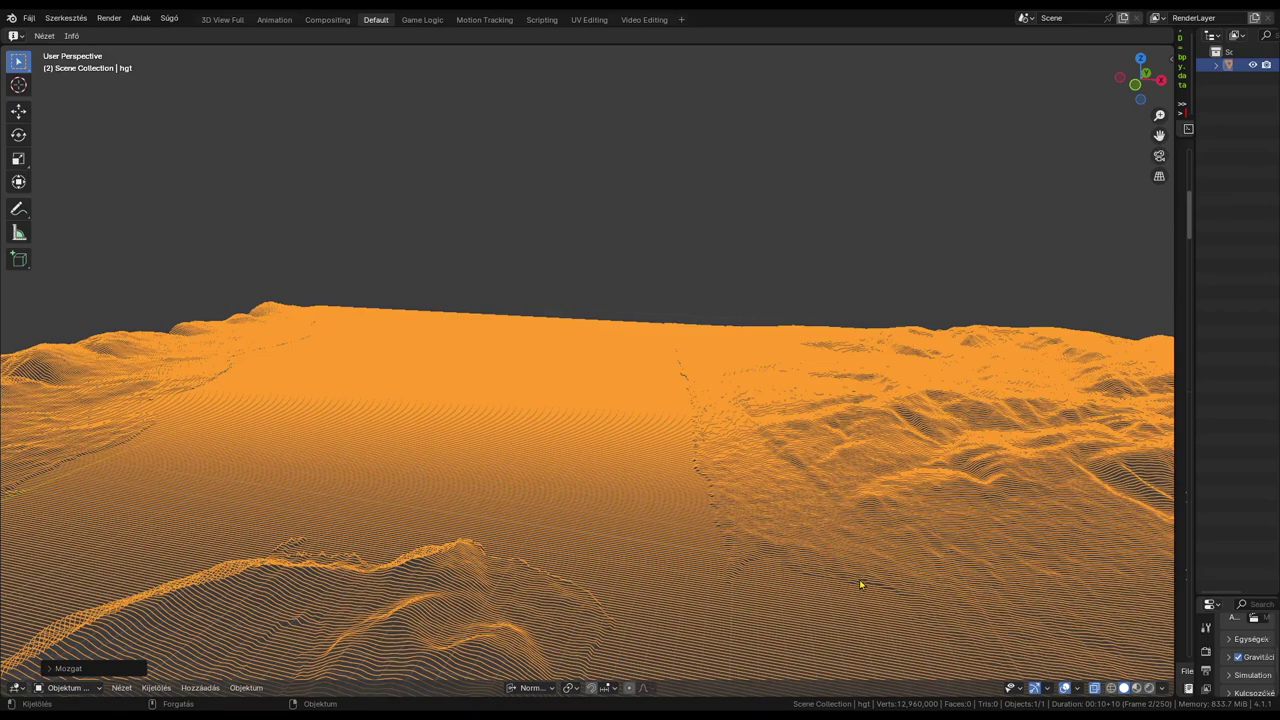
{"action": "mouse_move", "coordinate": [858, 585]}
{"action": "middle_mouse_down"}
{"action": "mouse_move", "coordinate": [663, 608]}
{"action": "mouse_move", "coordinate": [586, 591]}
{"action": "middle_mouse_up"}
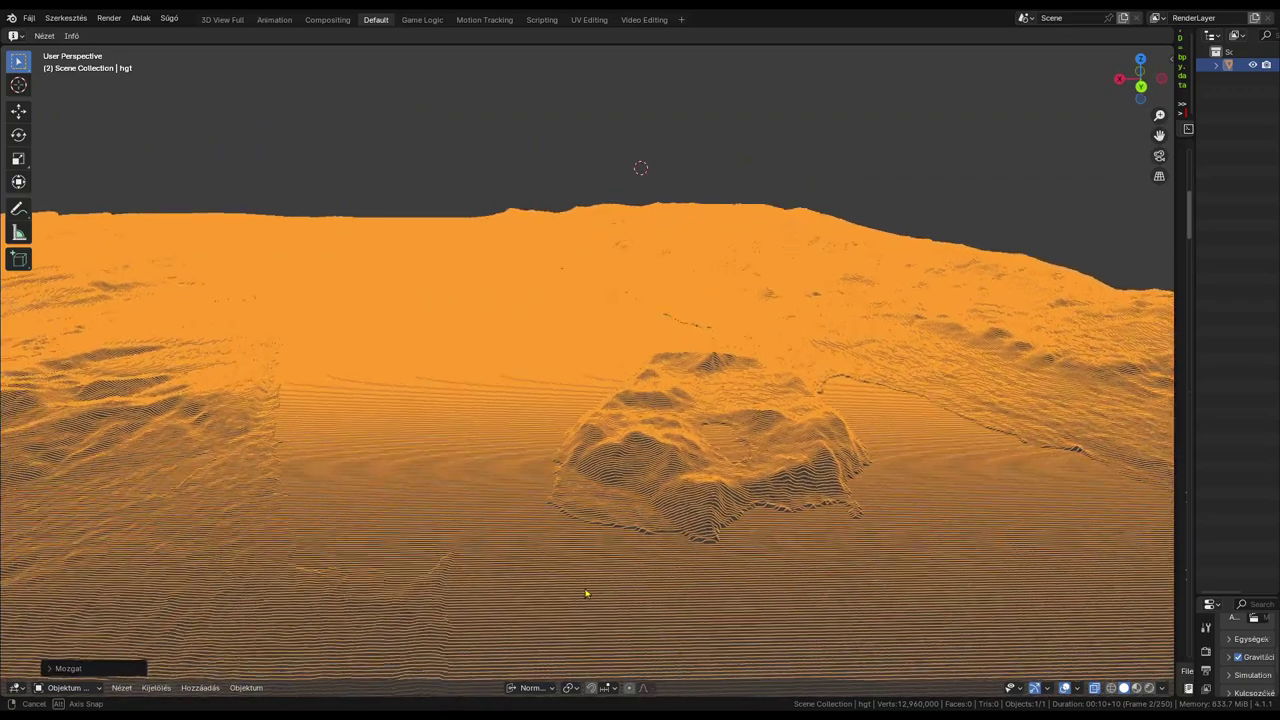
{"action": "scroll", "coordinate": [785, 547], "scroll_direction": "up", "scroll_amount": 2}
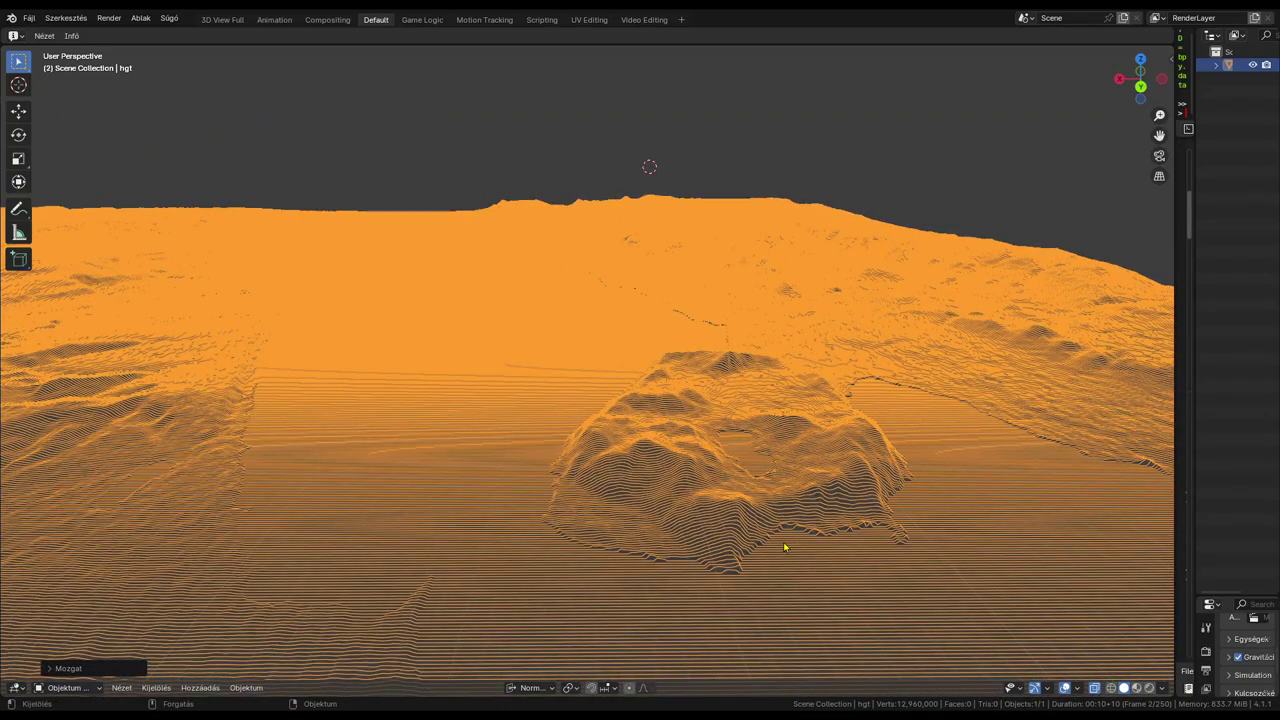
{"action": "scroll", "coordinate": [785, 547], "scroll_direction": "up", "scroll_amount": 3}
{"action": "middle_click_drag", "start_coordinate": [855, 572], "coordinate": [889, 557]}
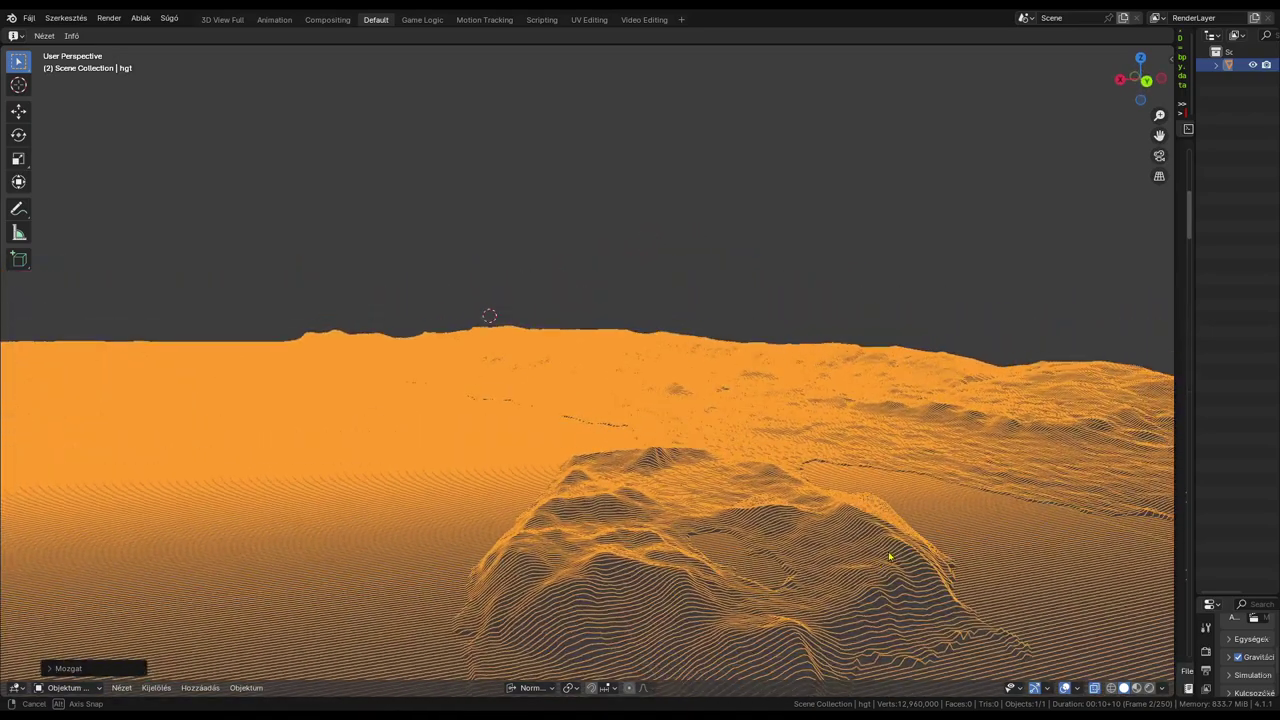
Step: Zoom out so the terrain fills the view, then zoom back in on the Tihany peninsula hill
{"action": "scroll", "coordinate": [885, 557], "scroll_direction": "down", "scroll_amount": 1}
{"action": "scroll", "coordinate": [885, 557], "scroll_direction": "down", "scroll_amount": 1}
{"action": "scroll", "coordinate": [885, 557], "scroll_direction": "down", "scroll_amount": 1}
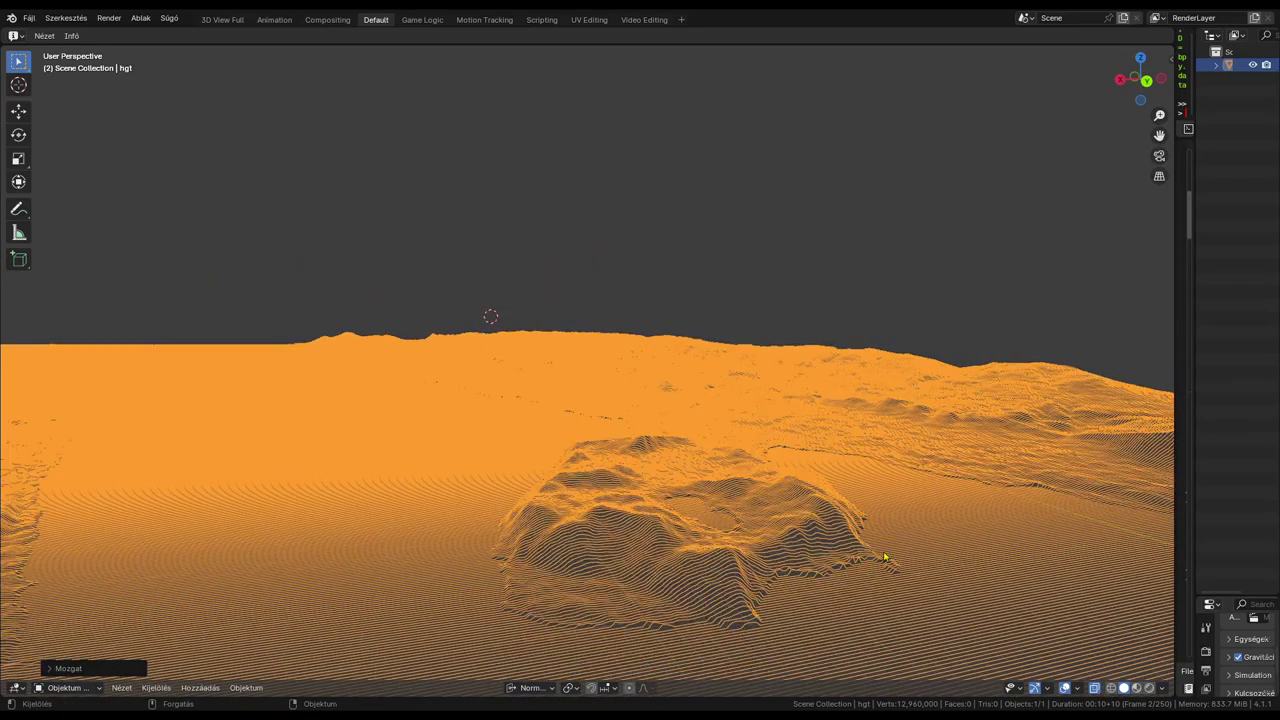
{"action": "scroll", "coordinate": [877, 567], "scroll_direction": "down", "scroll_amount": 1}
{"action": "middle_click_drag", "start_coordinate": [877, 567], "coordinate": [851, 631]}
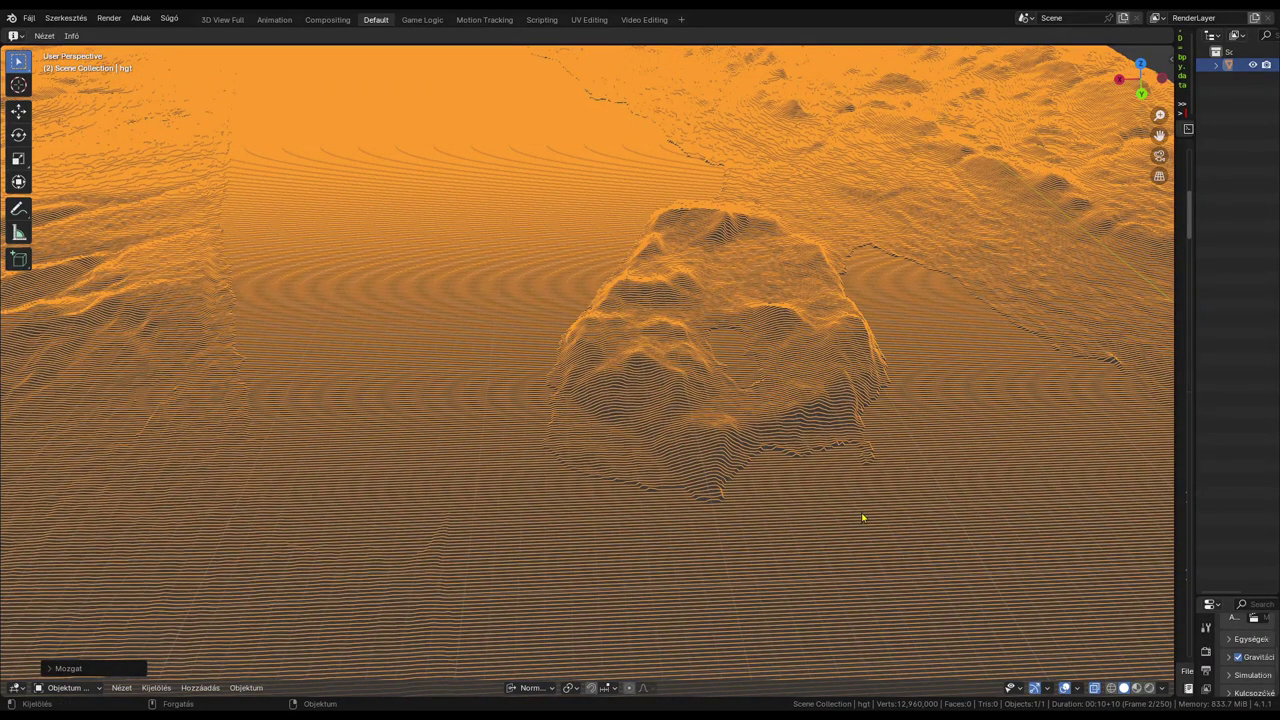
{"action": "scroll", "coordinate": [863, 518], "scroll_direction": "up", "scroll_amount": 1}
{"action": "scroll", "coordinate": [863, 518], "scroll_direction": "up", "scroll_amount": 1}
{"action": "scroll", "coordinate": [863, 518], "scroll_direction": "up", "scroll_amount": 1}
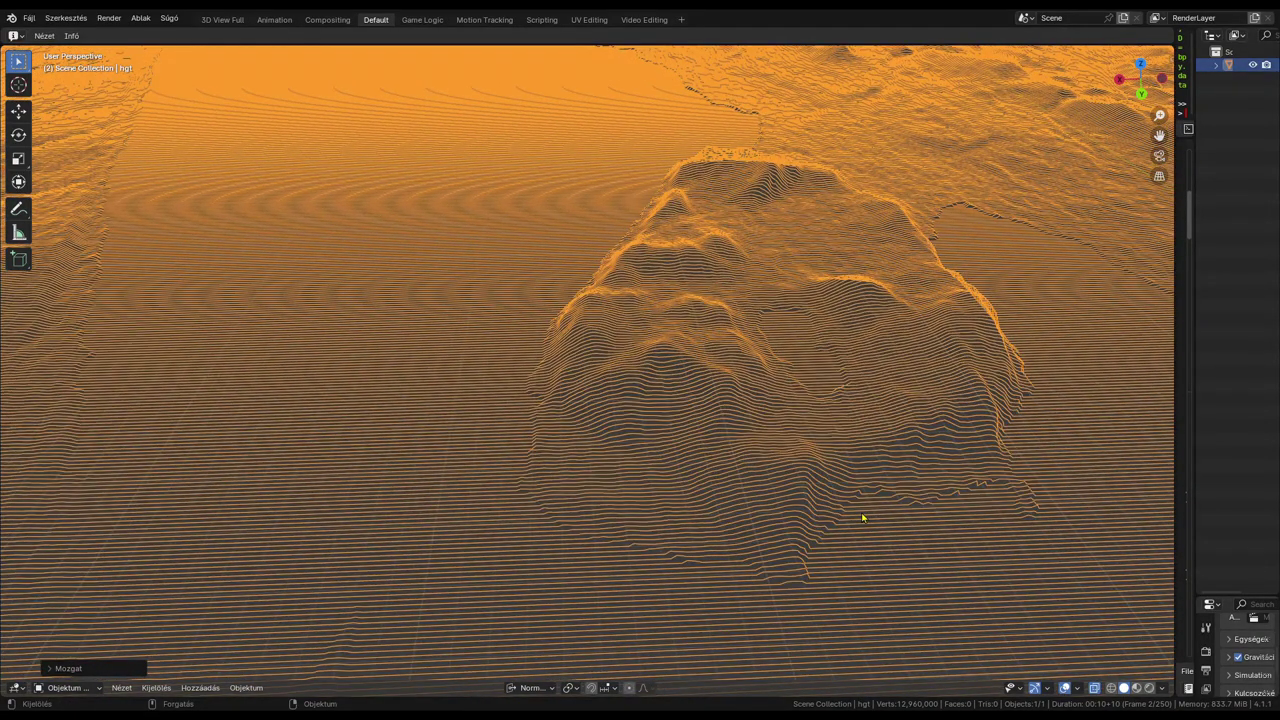